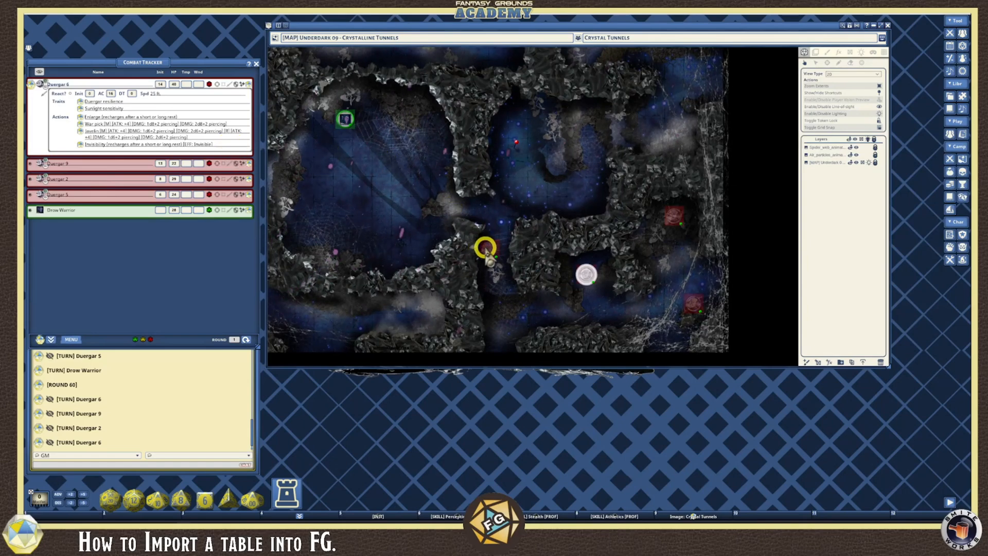
- Open the path editor for the Duergar 6 token and place its window beside the token's tunnel on the map
left_click_drag(488, 257, 463, 206)
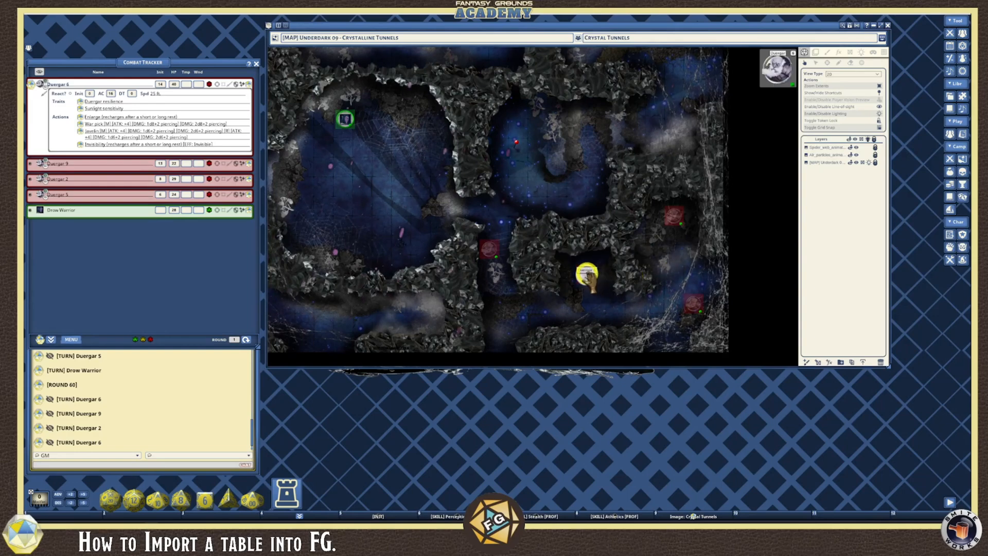
key("ctrl")
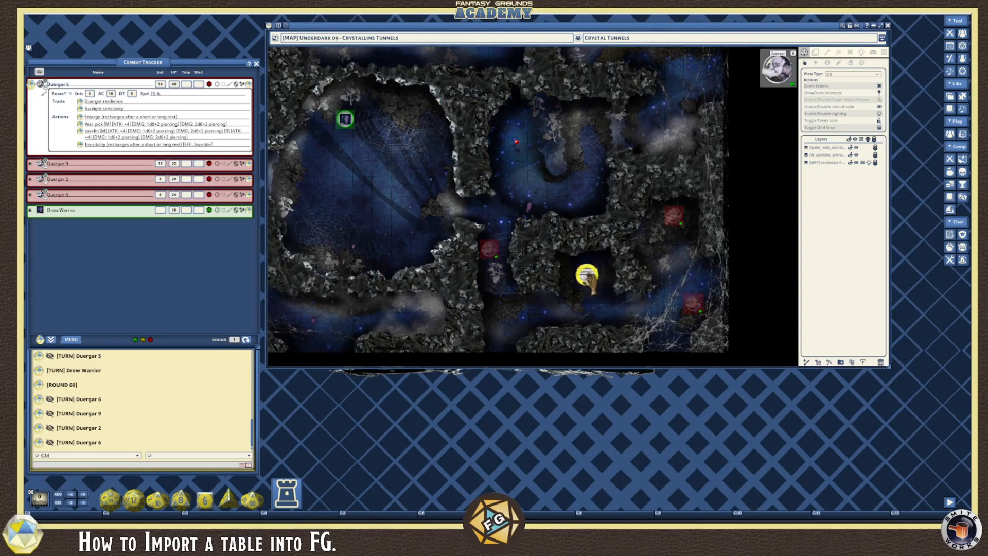
left_click(587, 275)
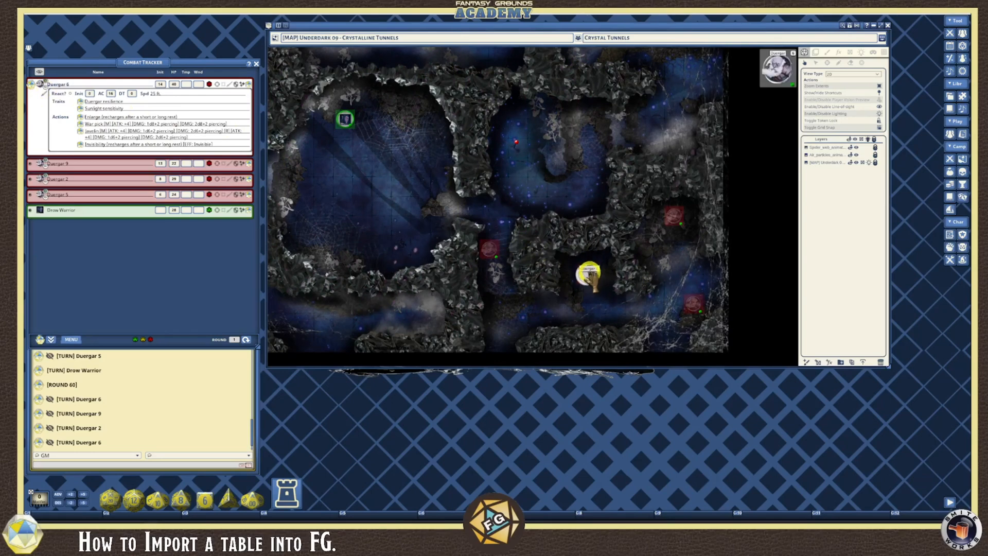
right_click(590, 278)
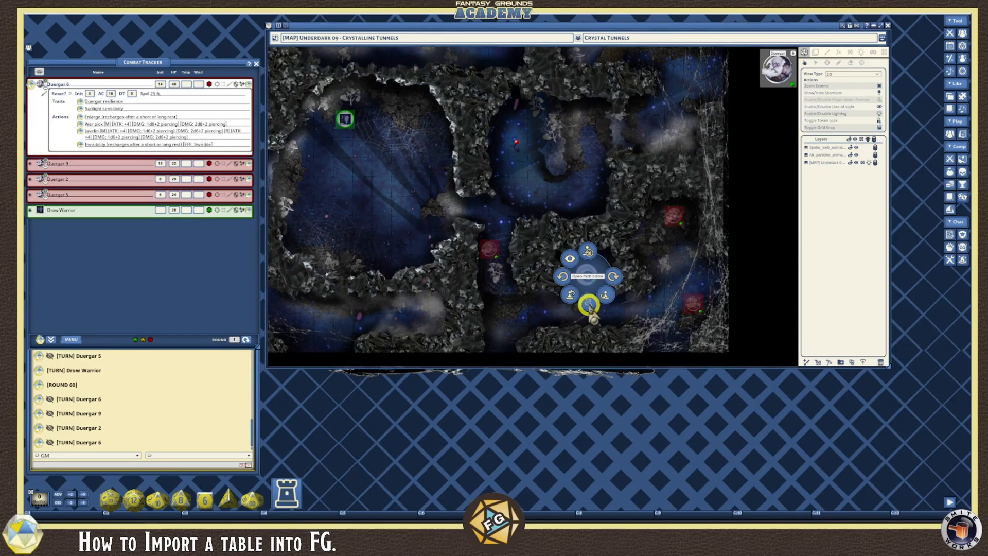
left_click(589, 304)
left_click_drag(503, 192, 378, 201)
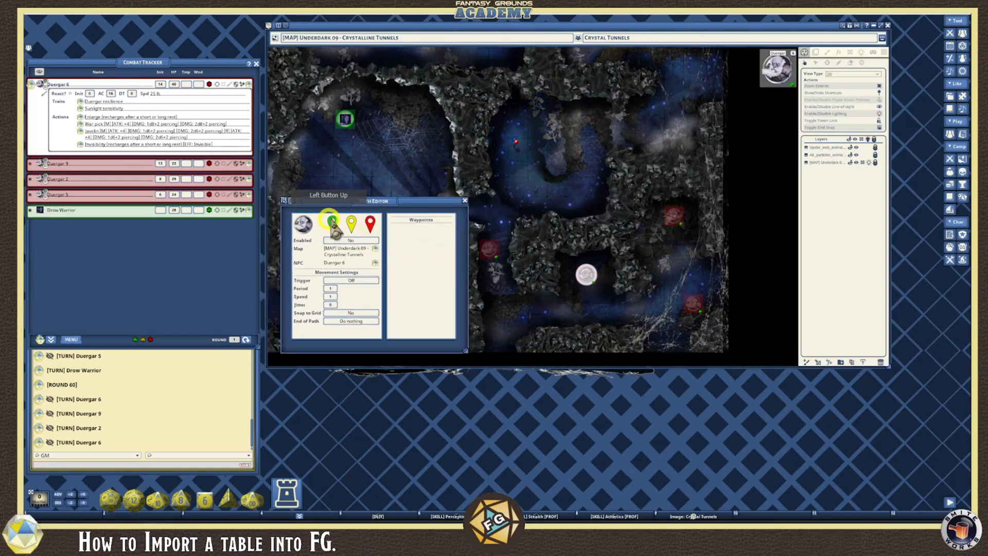
key("ctrl")
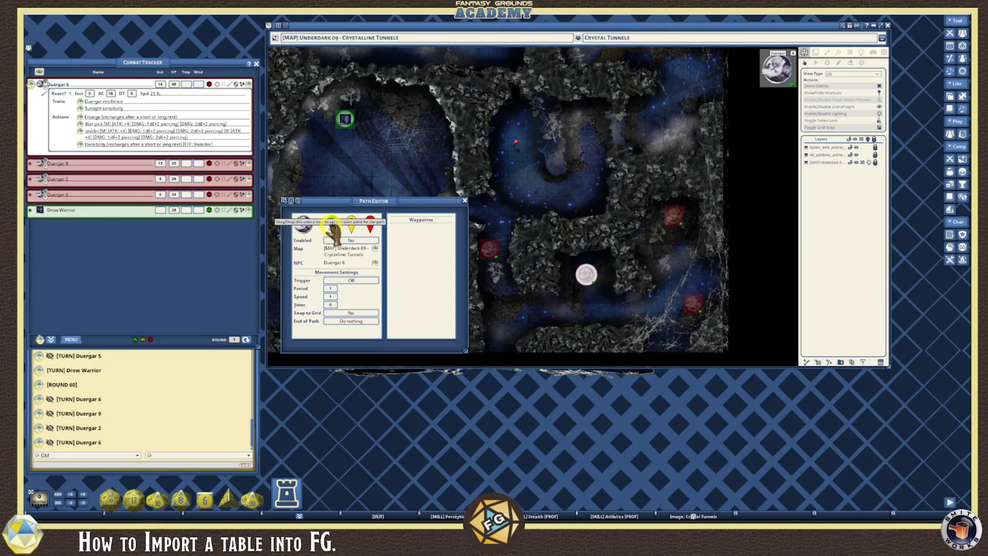
- Place the path's start at about X 1050, Y 725, end at 900, 825 and intermediate waypoint at 1075, 800, and show the path
left_click_drag(332, 229, 576, 296)
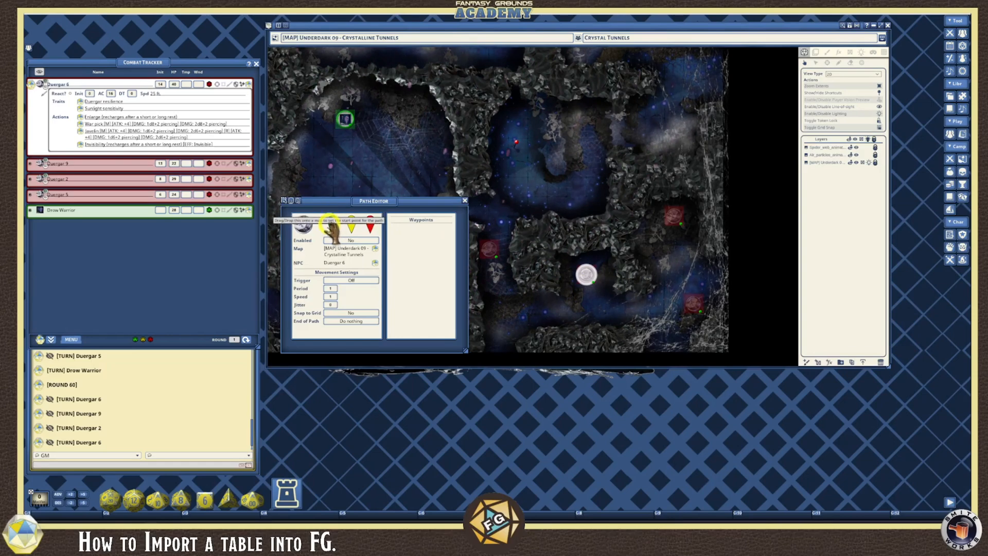
left_click_drag(334, 227, 606, 282)
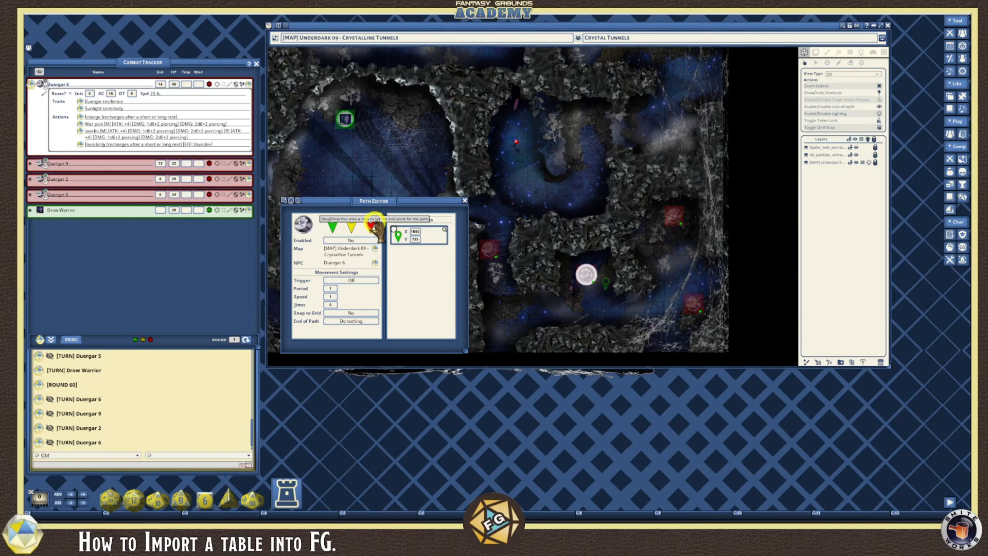
left_click_drag(374, 227, 549, 322)
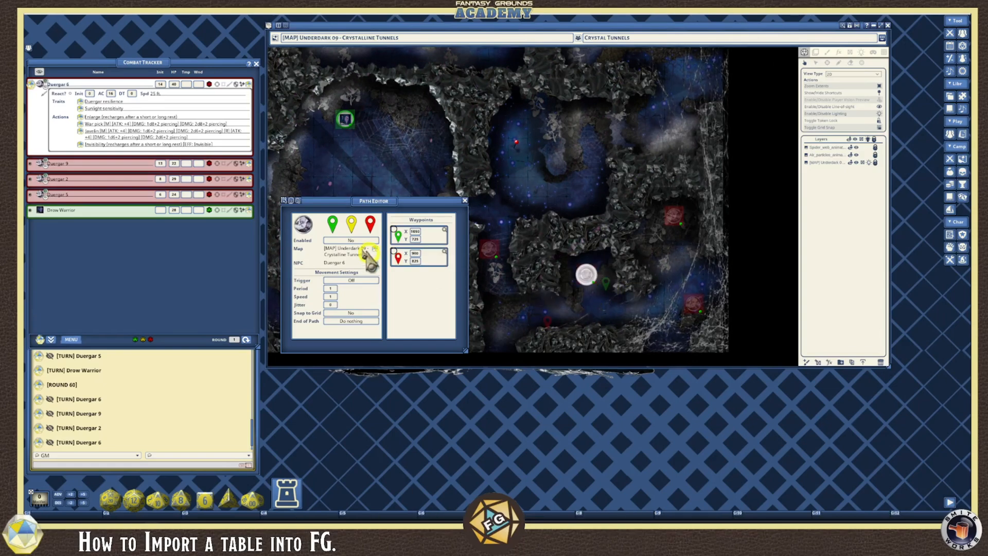
left_click_drag(352, 224, 617, 317)
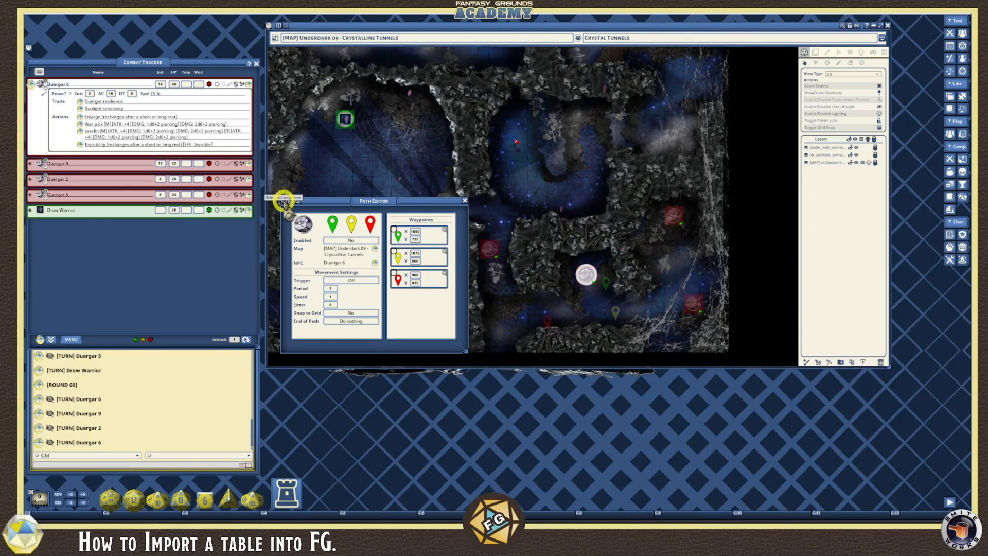
left_click(284, 201)
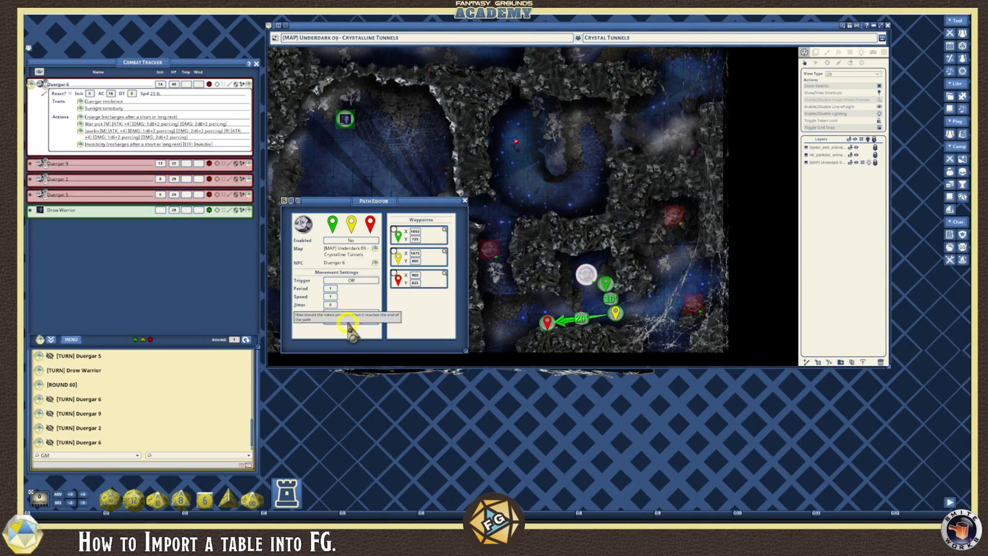
- Cycle through the end-of-path behaviours and set it to Travel to the start
left_click(364, 322)
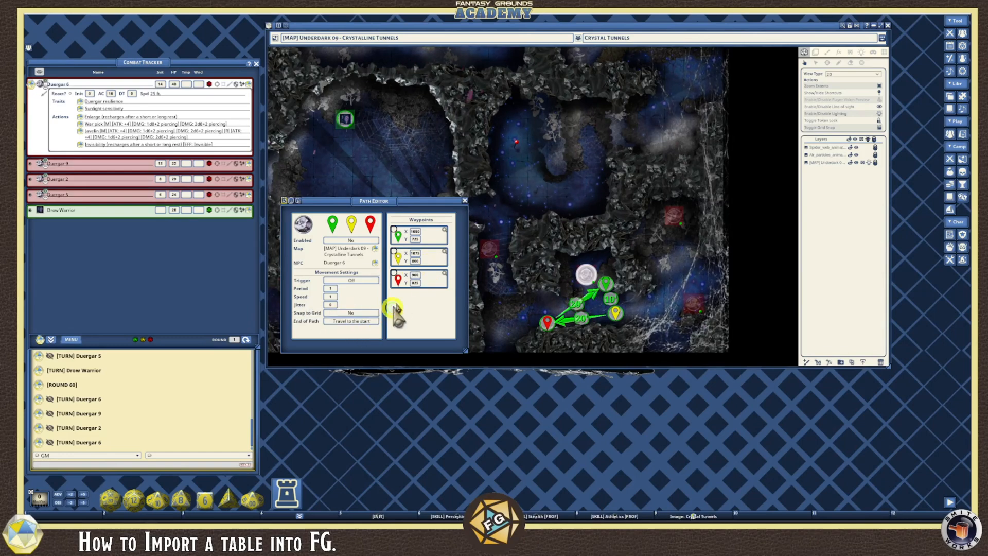
left_click(368, 322)
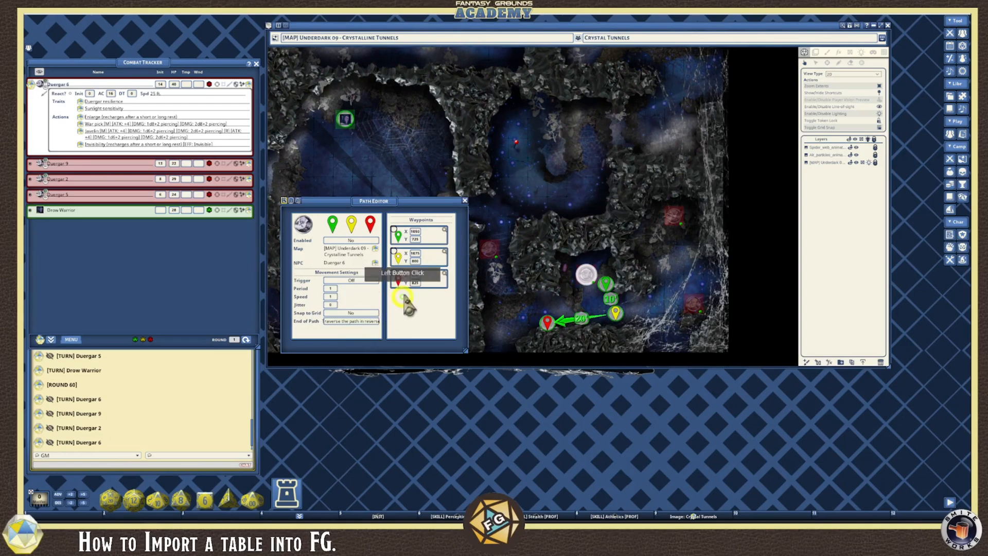
left_click(368, 322)
left_click(602, 286)
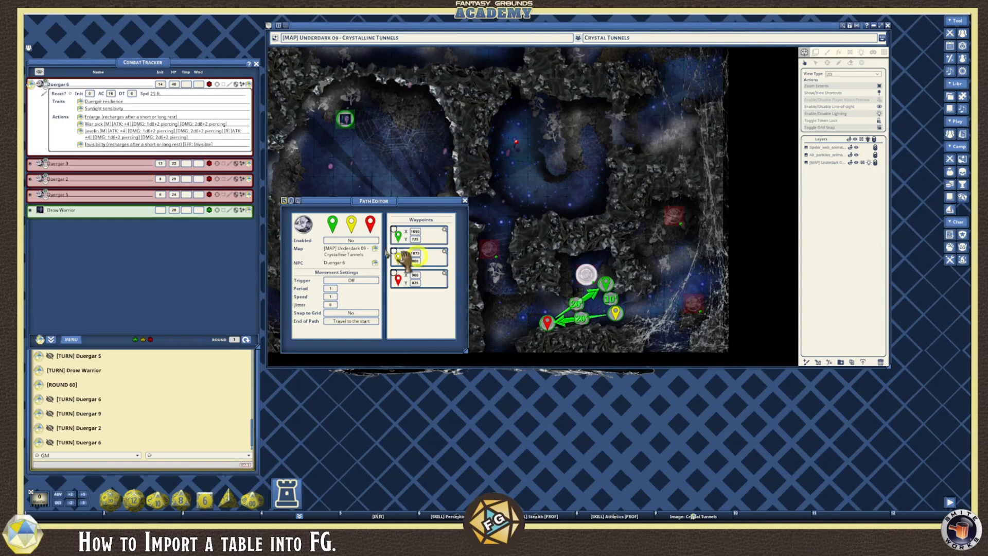
key("ctrl")
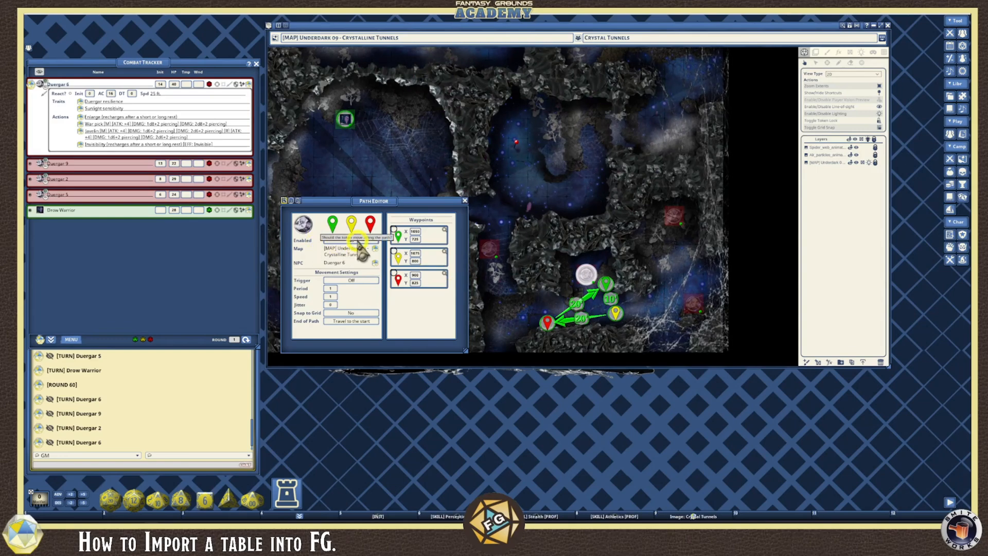
- Enable the Duergar 6 path and set its movement trigger to Seconds
left_click(359, 240)
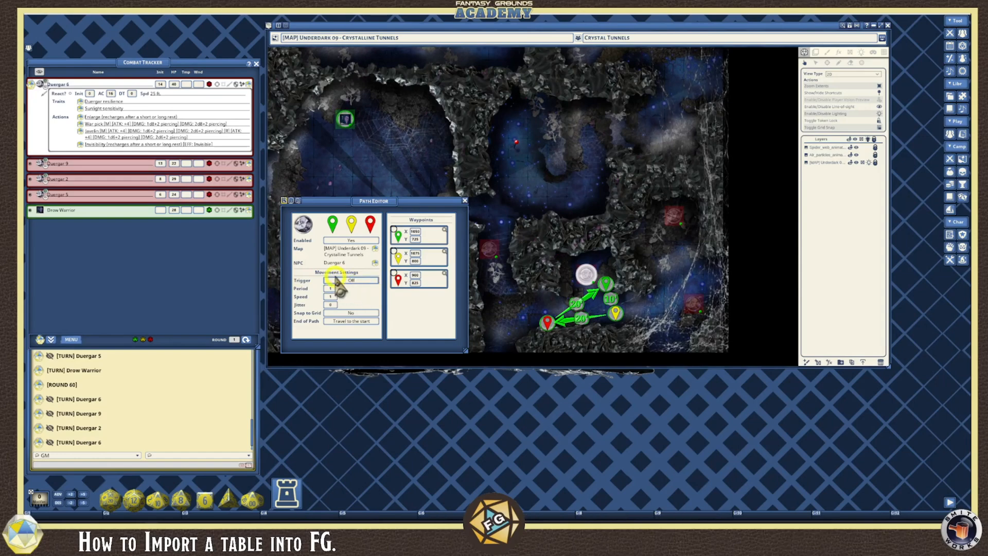
left_click(346, 281)
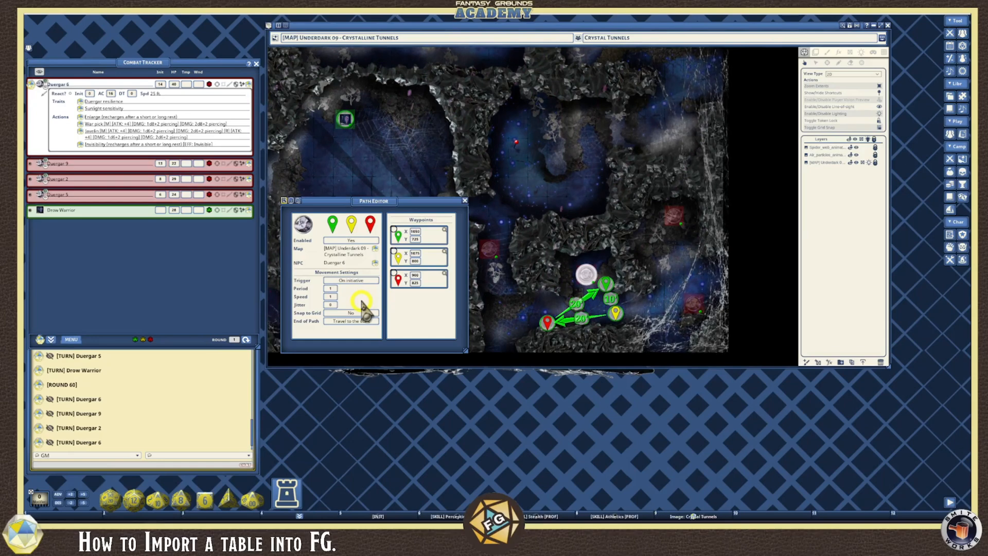
left_click(366, 281)
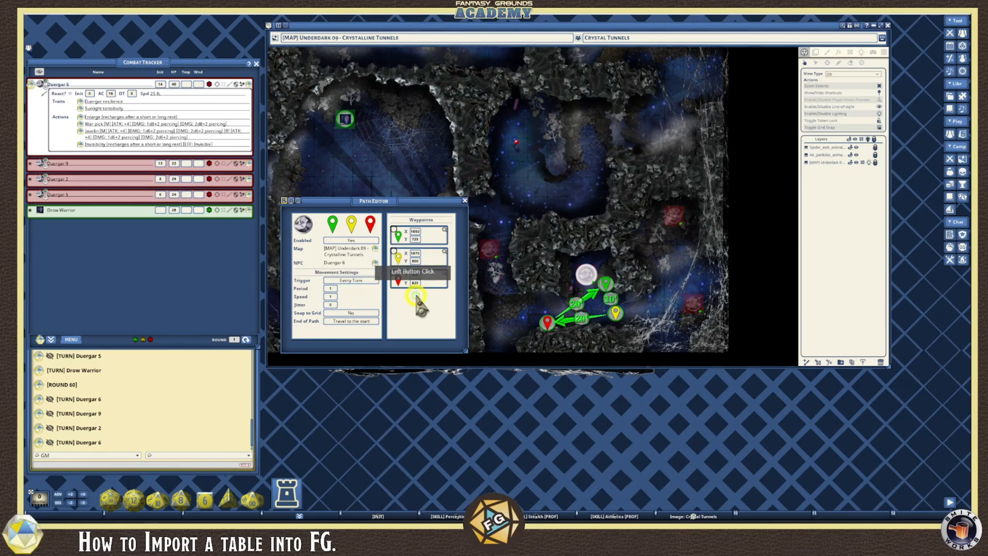
left_click(367, 282)
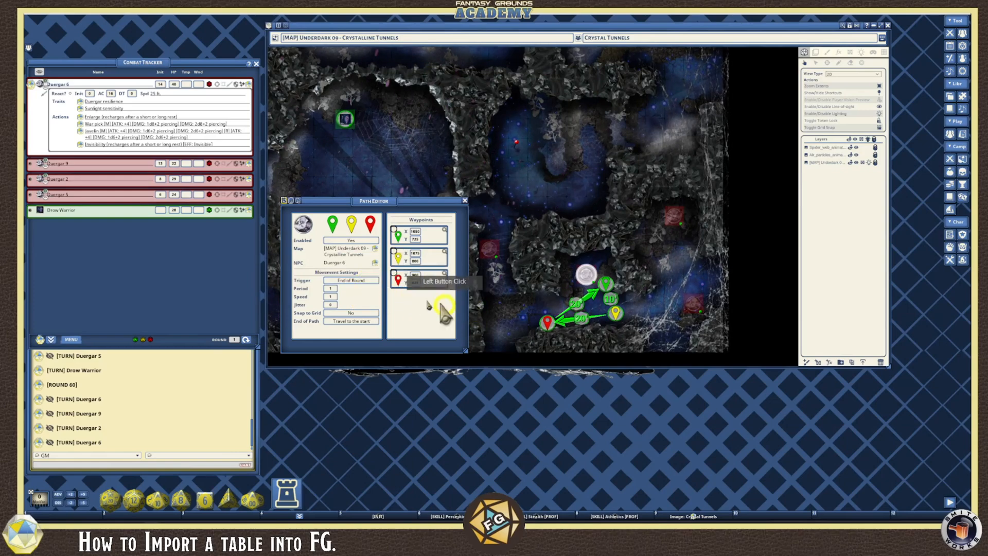
left_click(364, 283)
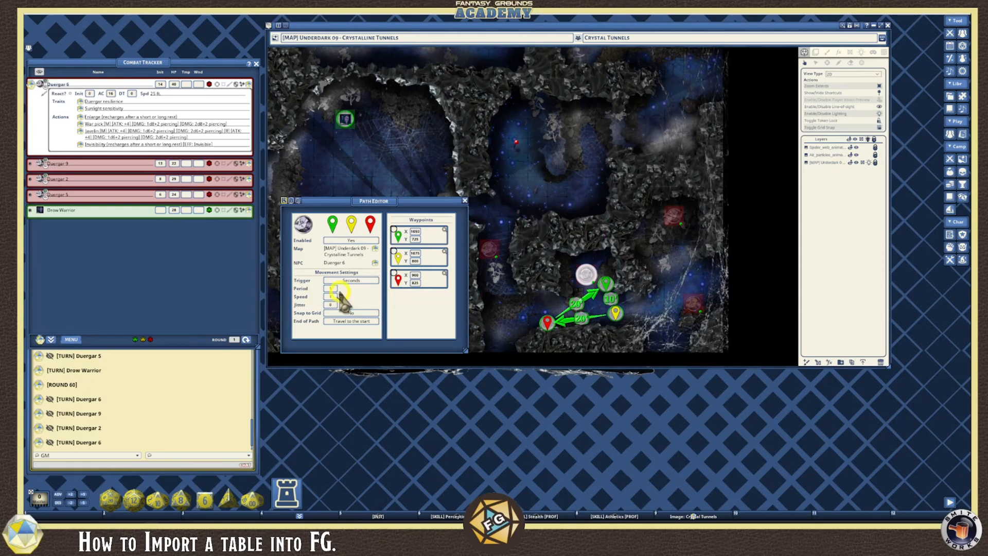
- Set the path's movement speed to 10 and turn on Snap to Grid
left_click(405, 305)
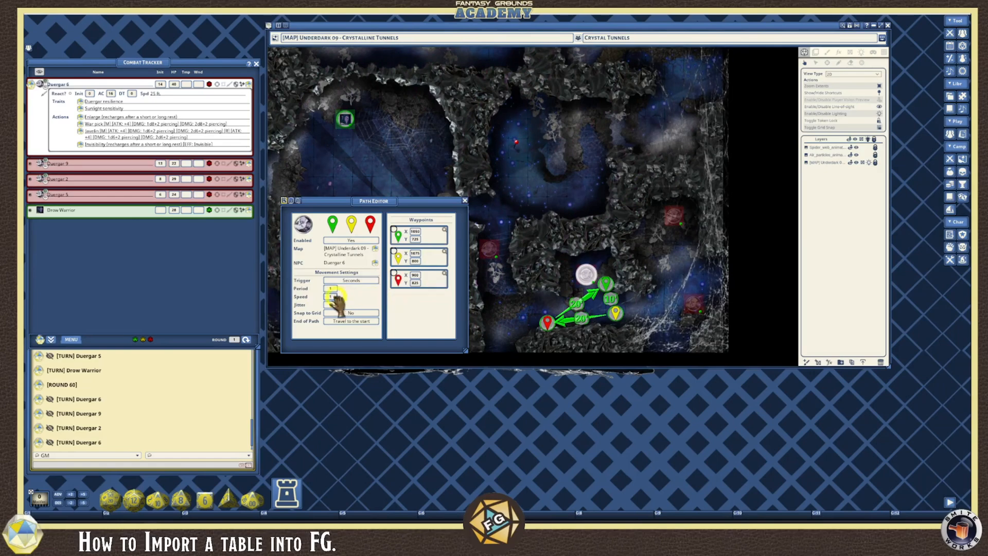
left_click(587, 275)
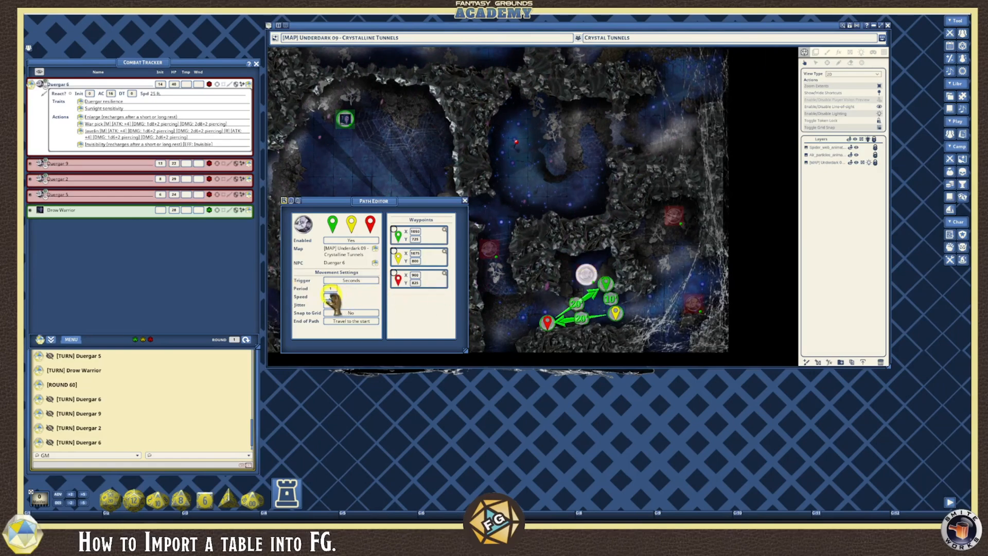
left_click(330, 296)
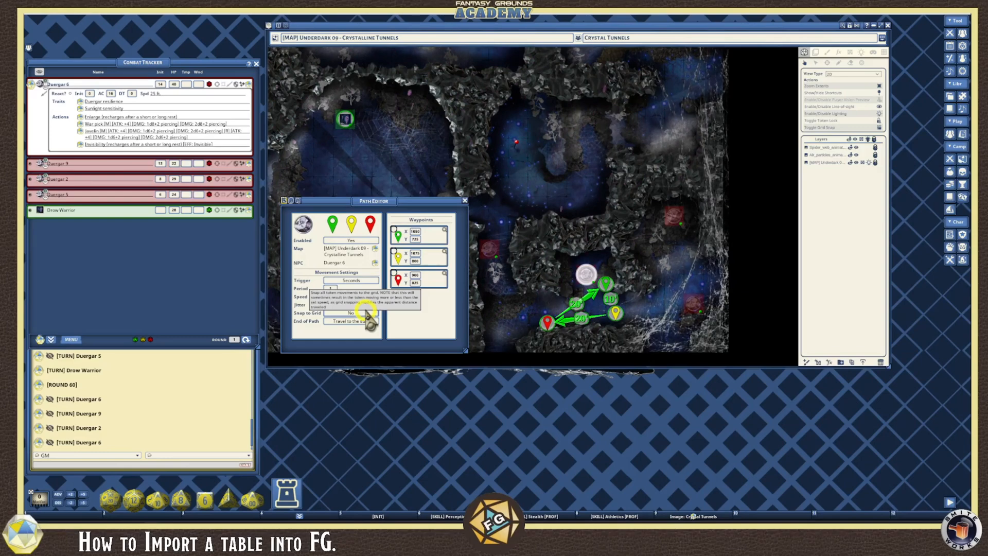
key("ctrl")
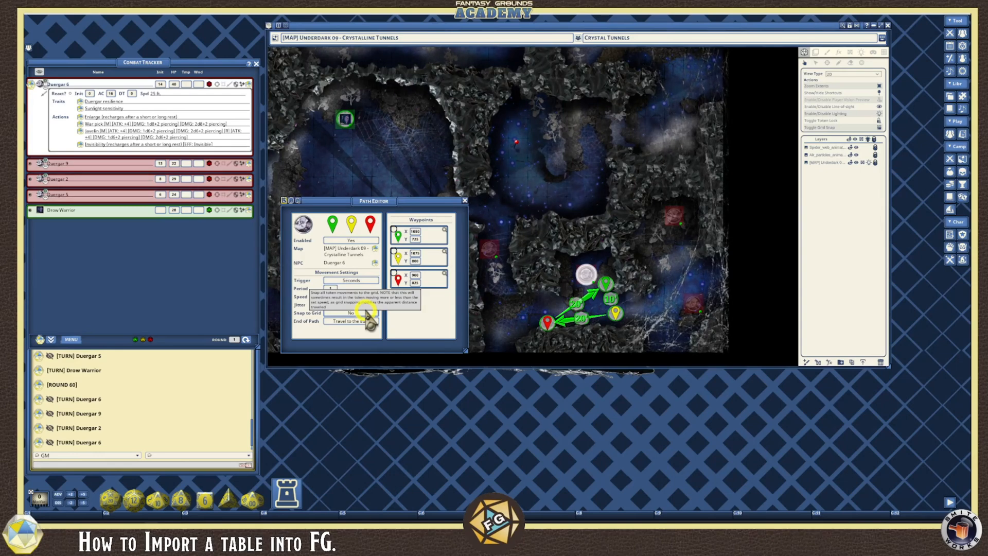
left_click(354, 314)
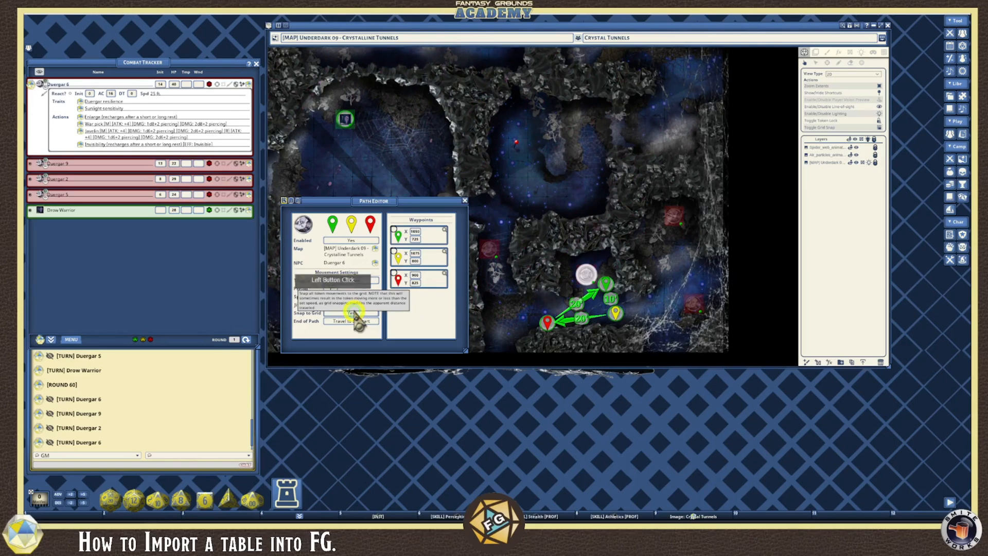
key("ctrl")
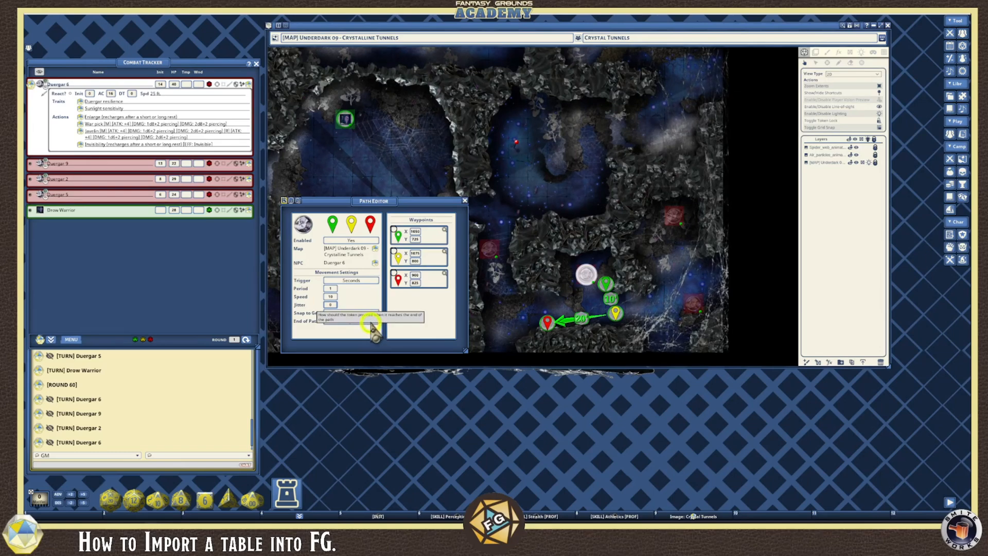
- Set the end-of-path behaviour to Traverse the path in reverse
left_click(428, 320)
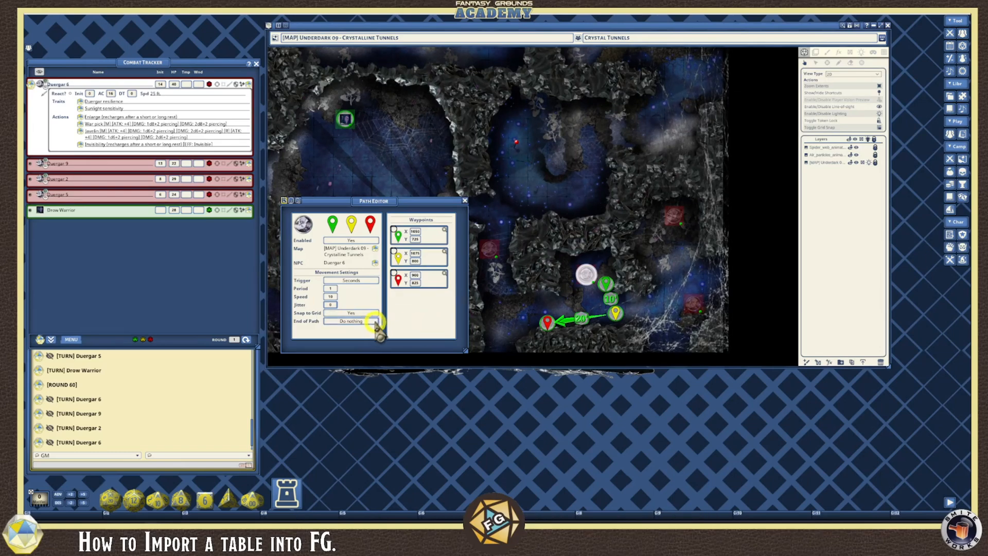
left_click(375, 322)
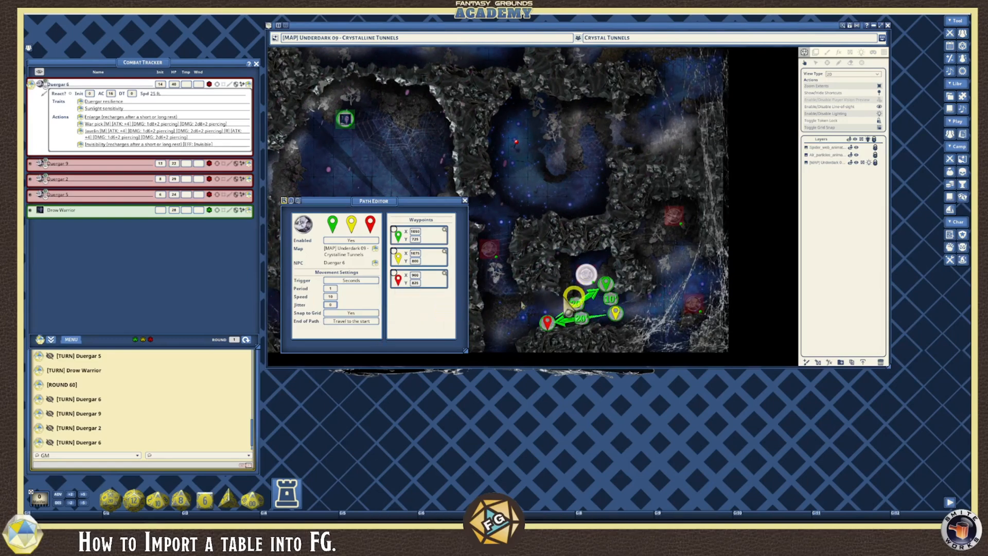
left_click(352, 320)
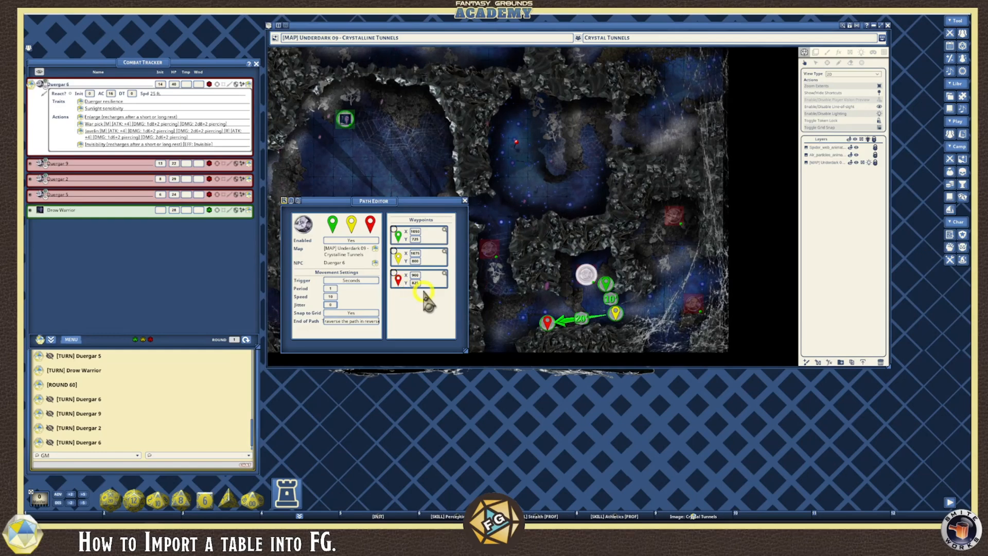
- Inspect the start waypoint's settings, and locate the start, intermediate and end waypoints on the map
left_click(445, 230)
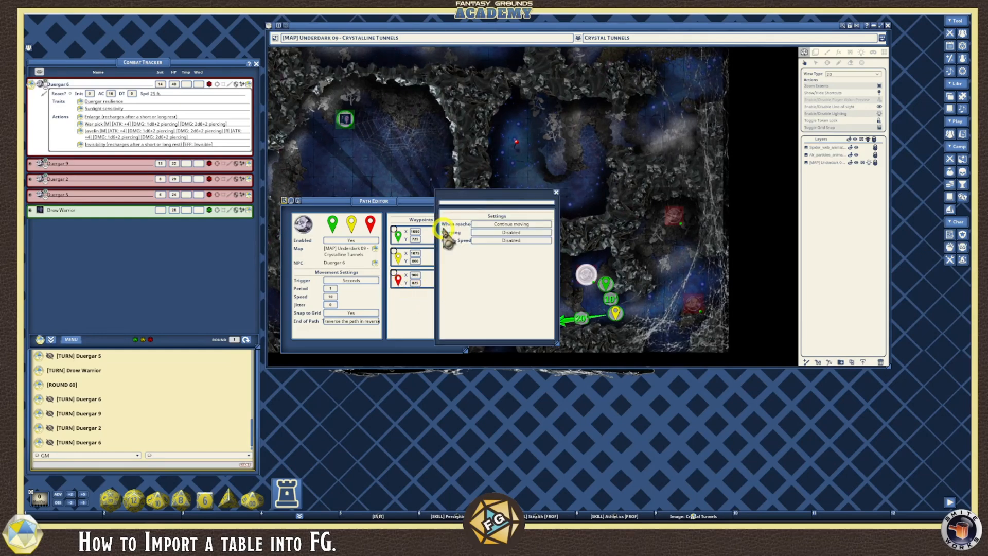
left_click(557, 192)
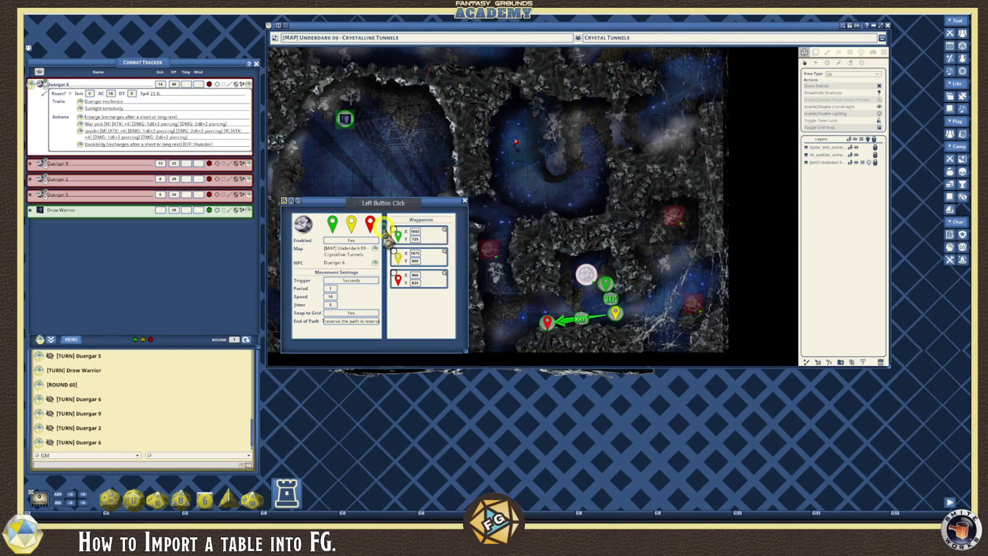
left_click(398, 237)
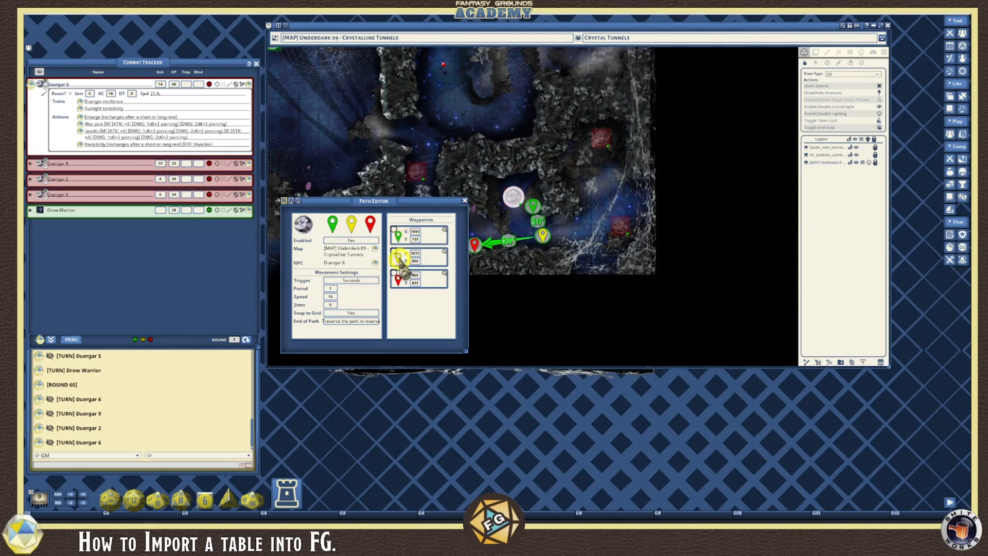
left_click(399, 259)
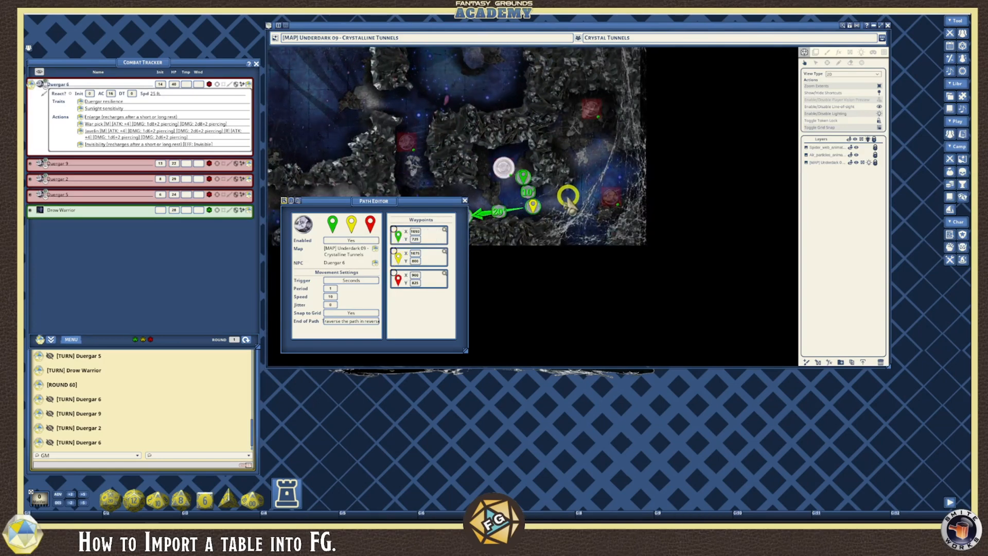
left_click_drag(542, 218, 536, 214)
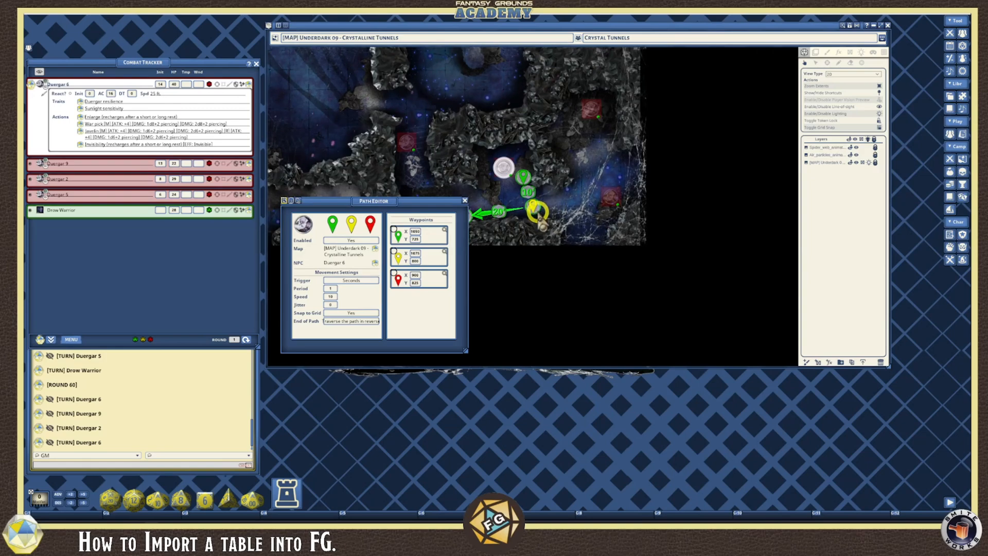
left_click(399, 281)
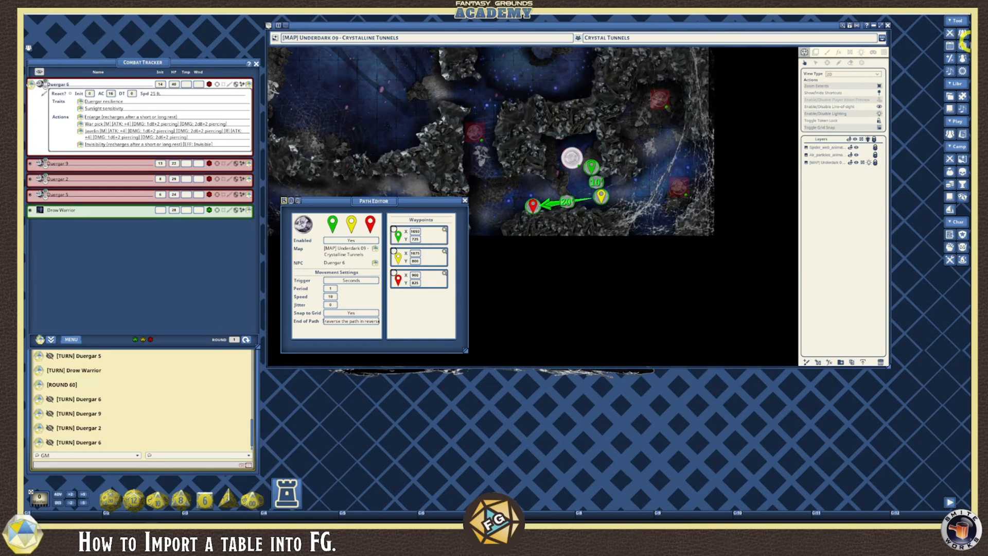
left_click(961, 72)
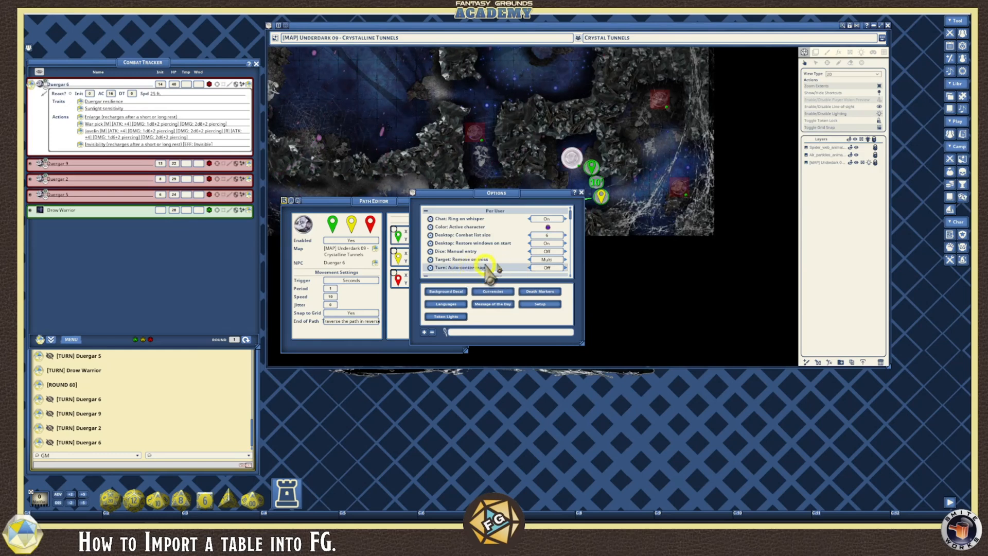
left_click(583, 194)
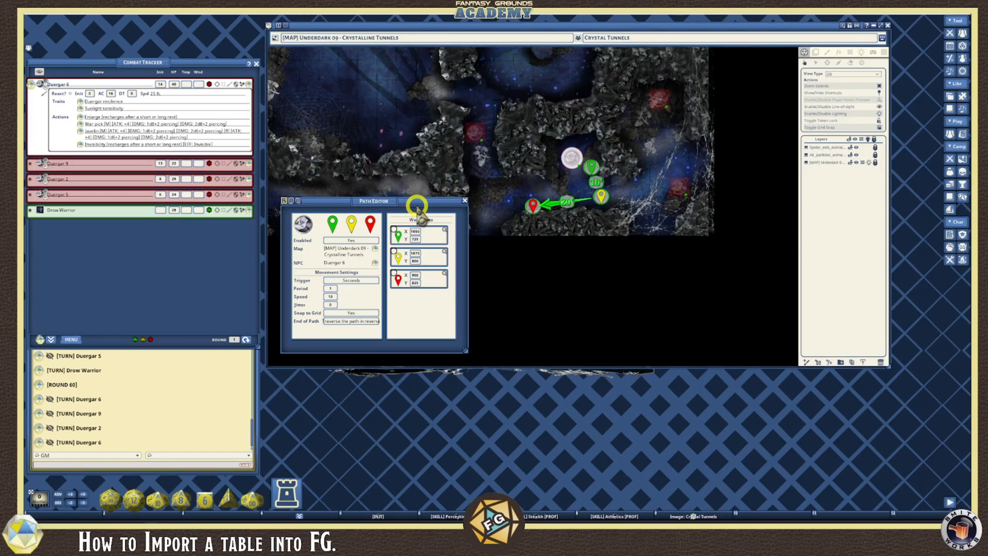
- Set the intermediate waypoint's behaviour when reached to Pause moving until the next cycle
left_click_drag(414, 205, 405, 150)
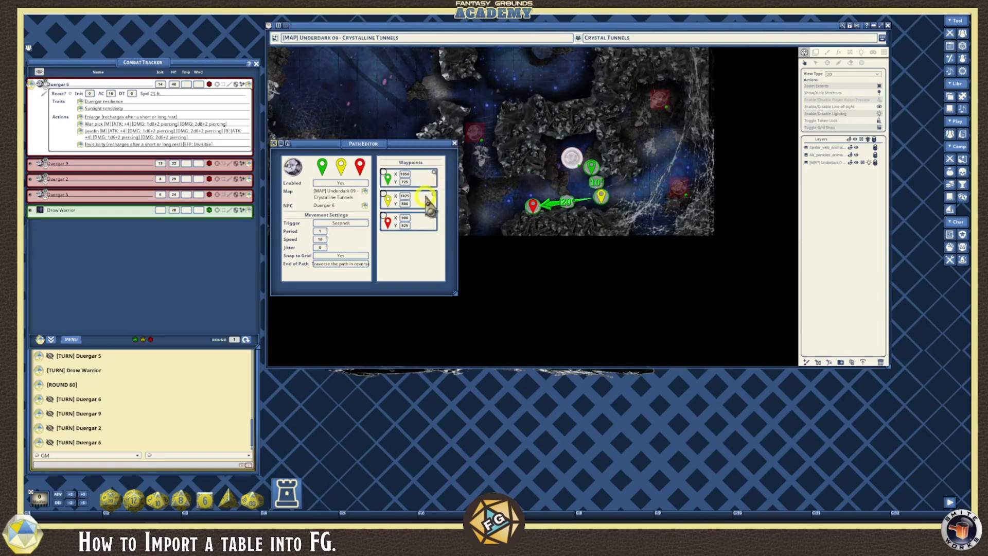
left_click(433, 195)
left_click_drag(495, 195, 538, 250)
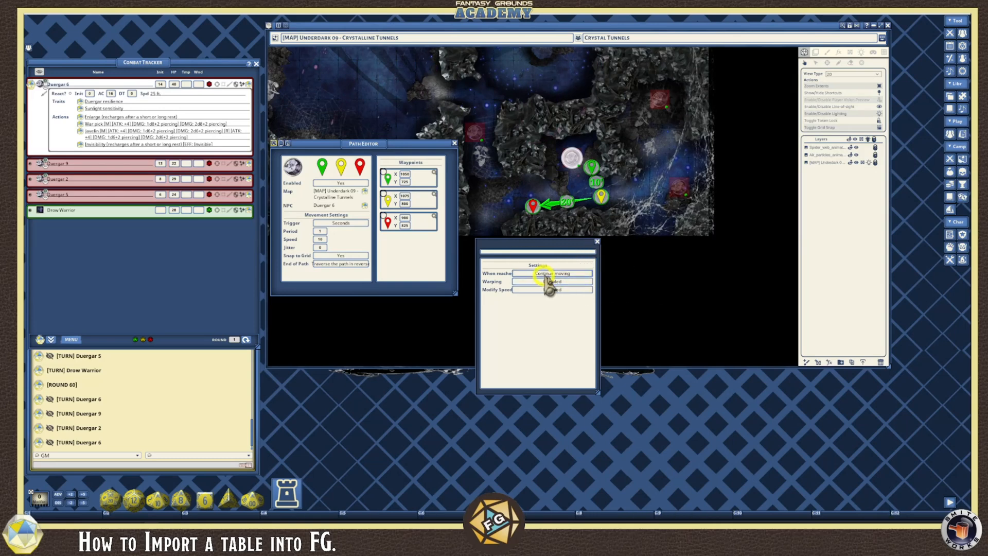
key("ctrl")
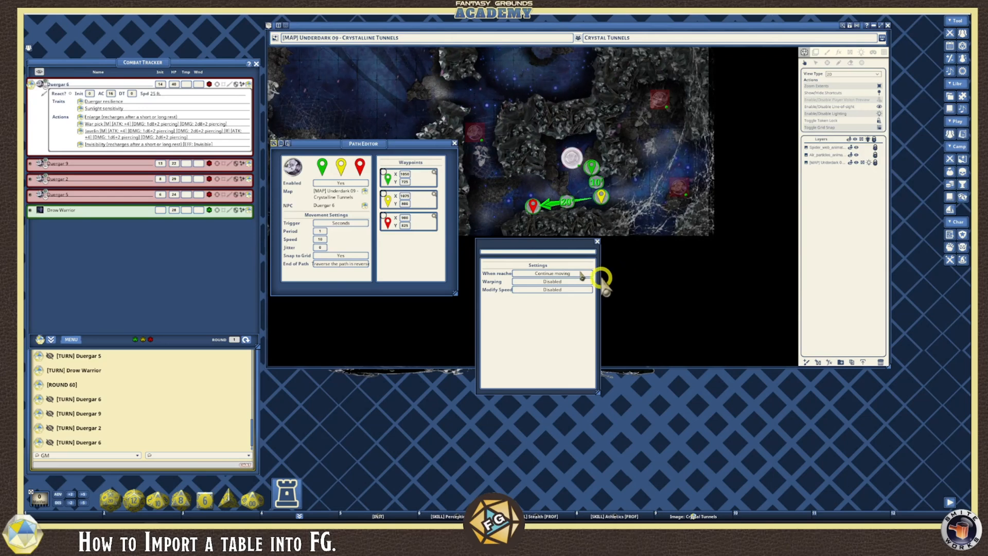
left_click(550, 273)
left_click(550, 264)
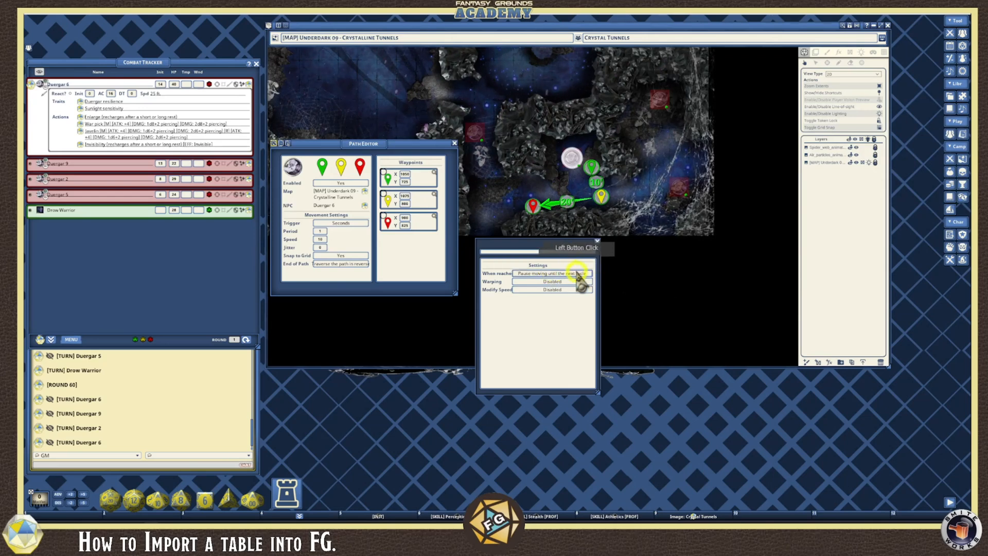
mouse_move(598, 200)
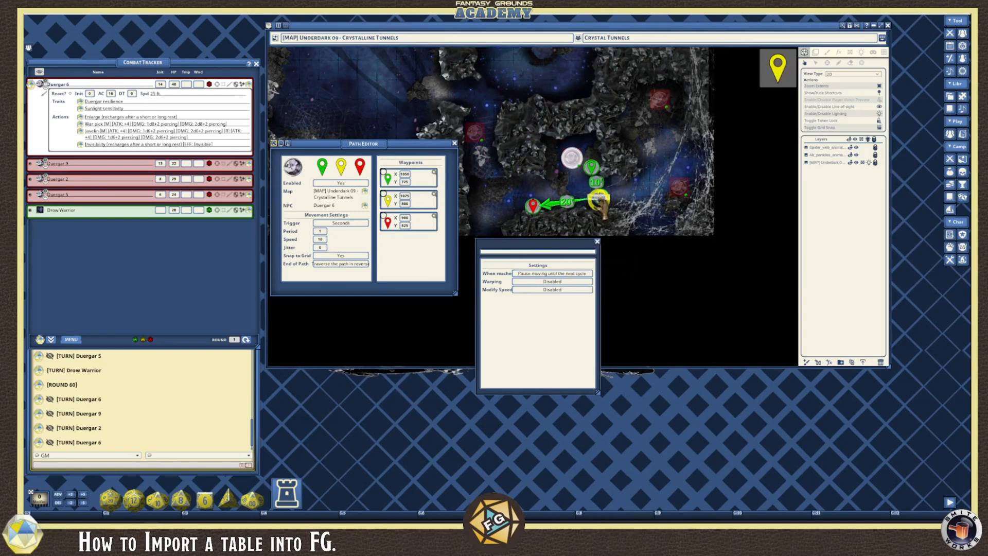
mouse_move(694, 516)
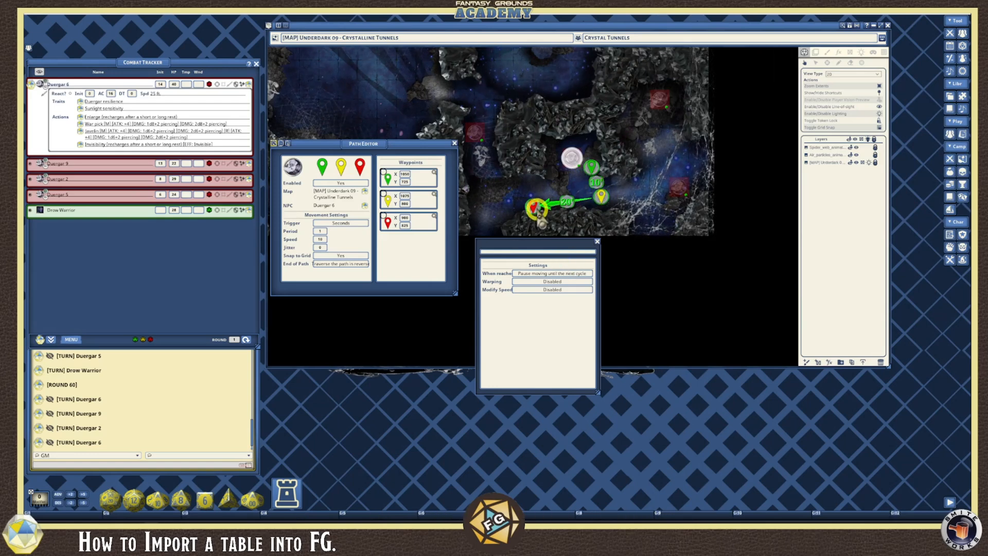
left_click_drag(599, 199, 600, 198)
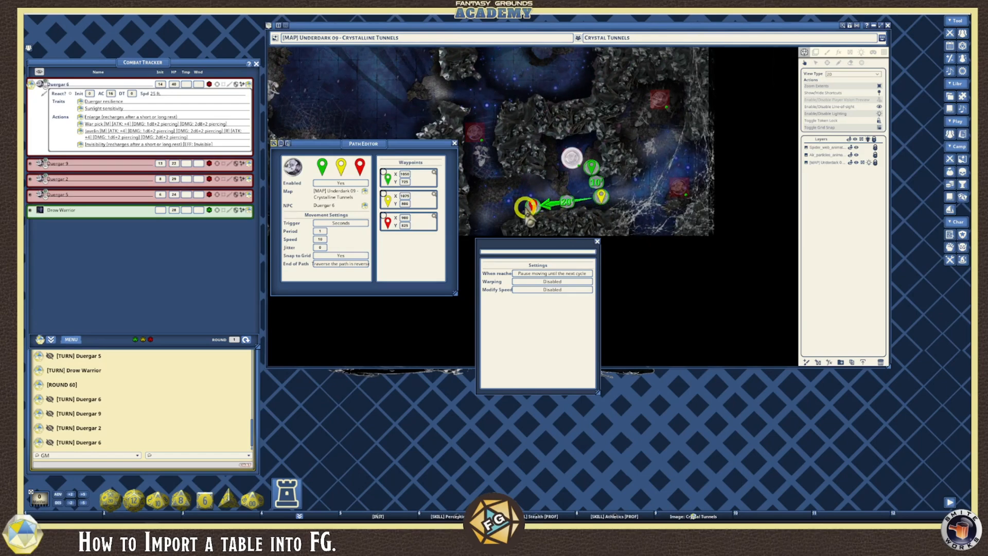
- Cycle the intermediate waypoint's Warping setting through its warp-to, warp-from and combined options back to Disabled
left_click(569, 282)
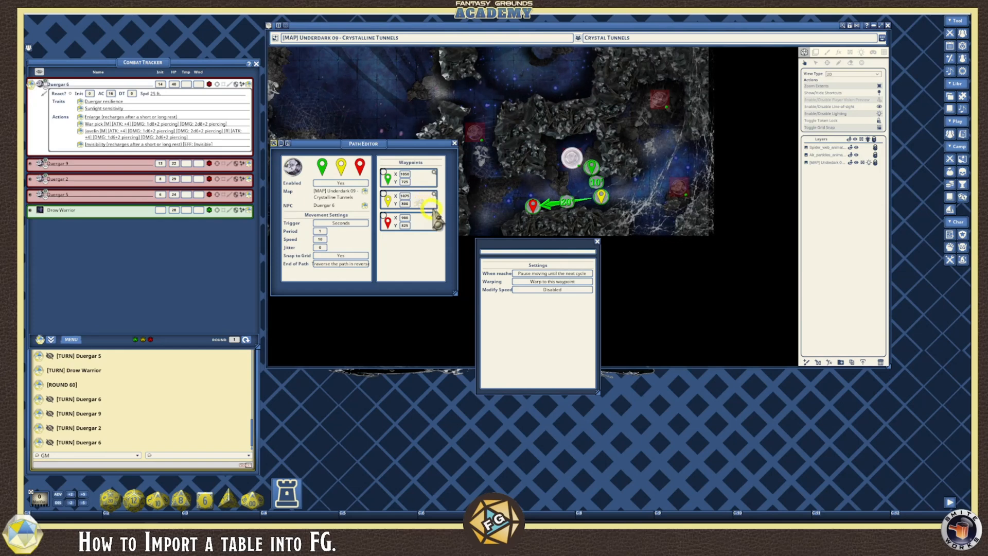
left_click(569, 282)
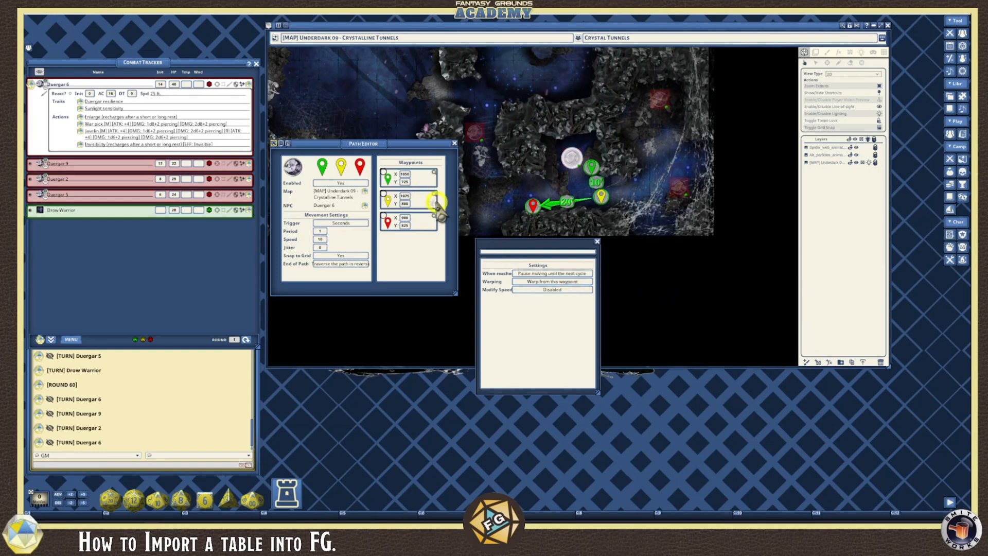
left_click(551, 282)
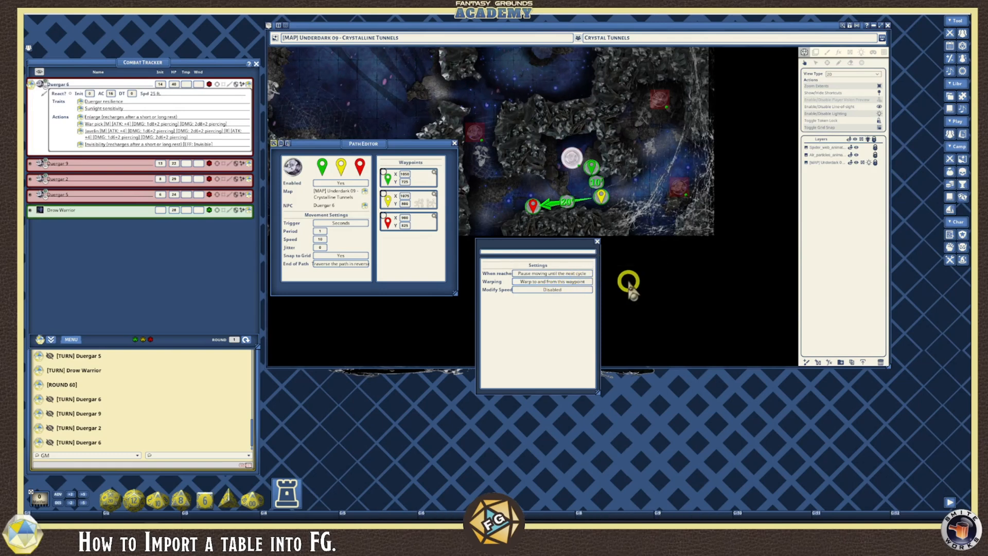
left_click(578, 281)
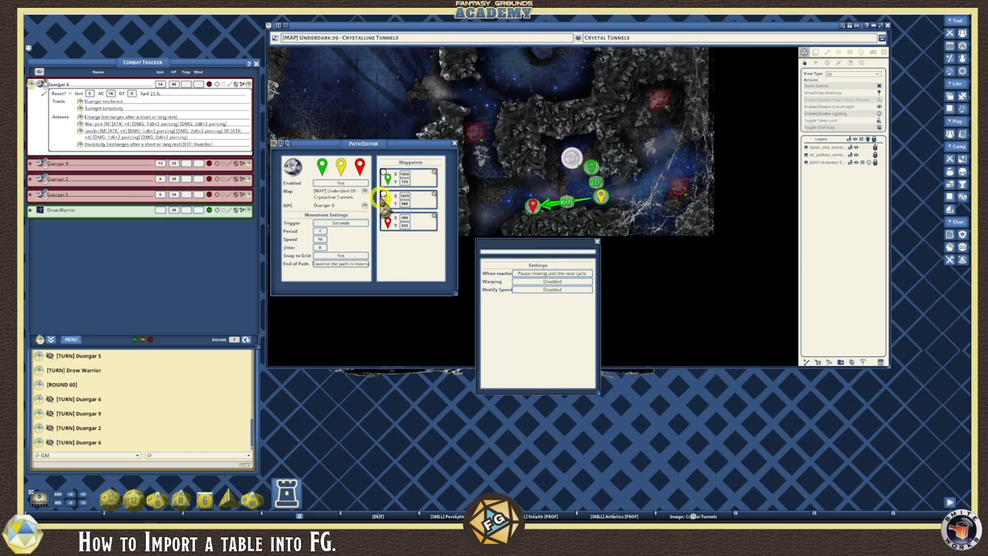
- Set the intermediate waypoint to Multiply base speed by amount with a speed modifier of 1.5, and close the path editing windows
left_click(571, 290)
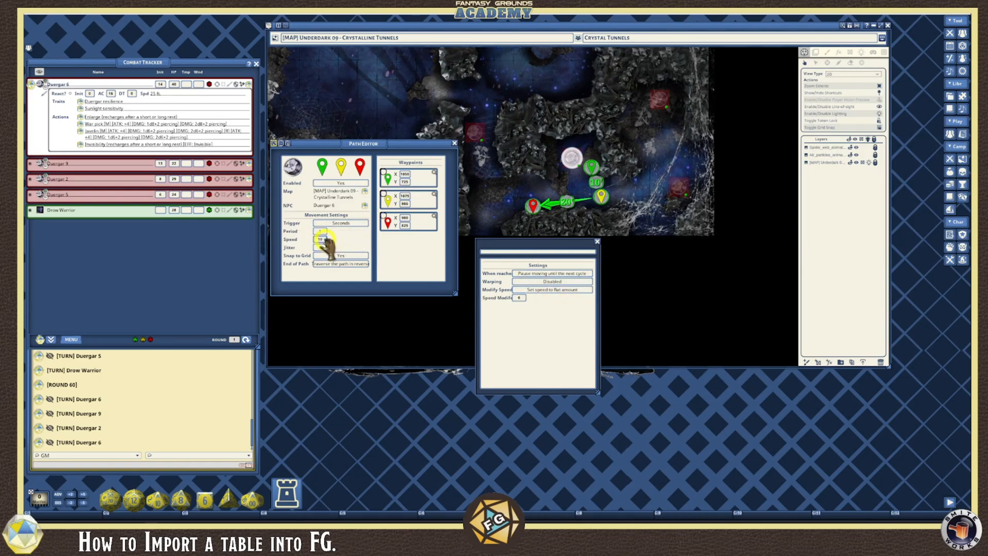
left_click(522, 299)
left_click(554, 291)
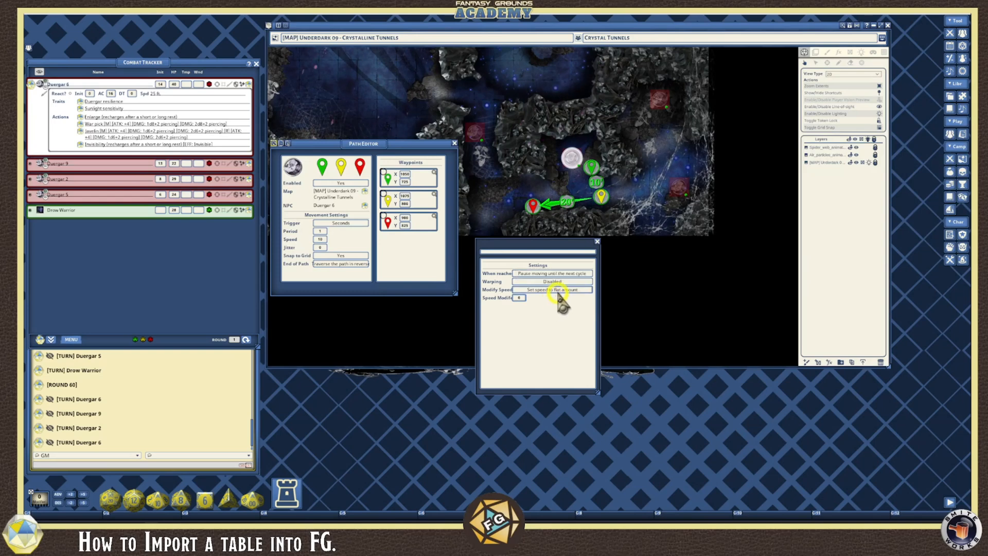
left_click(611, 295)
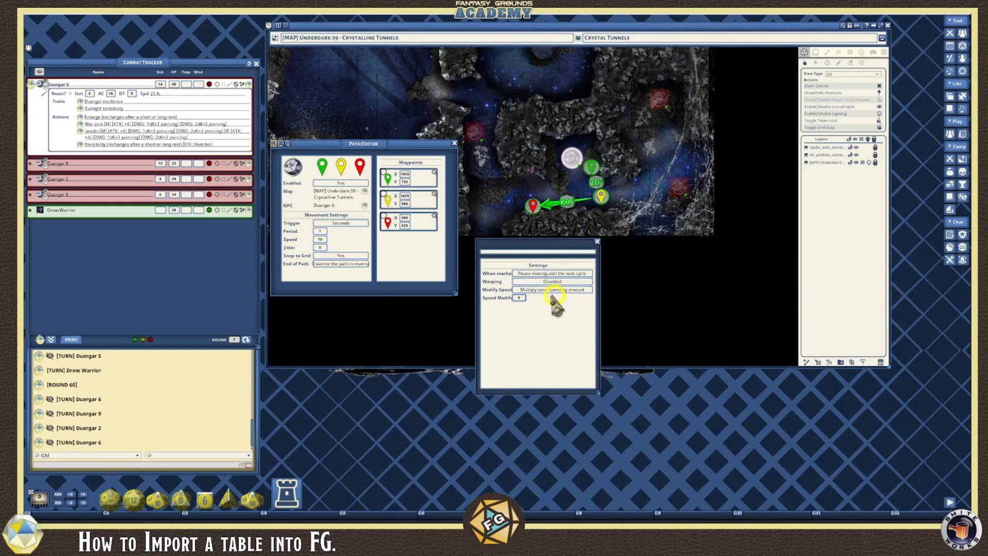
left_click(590, 211)
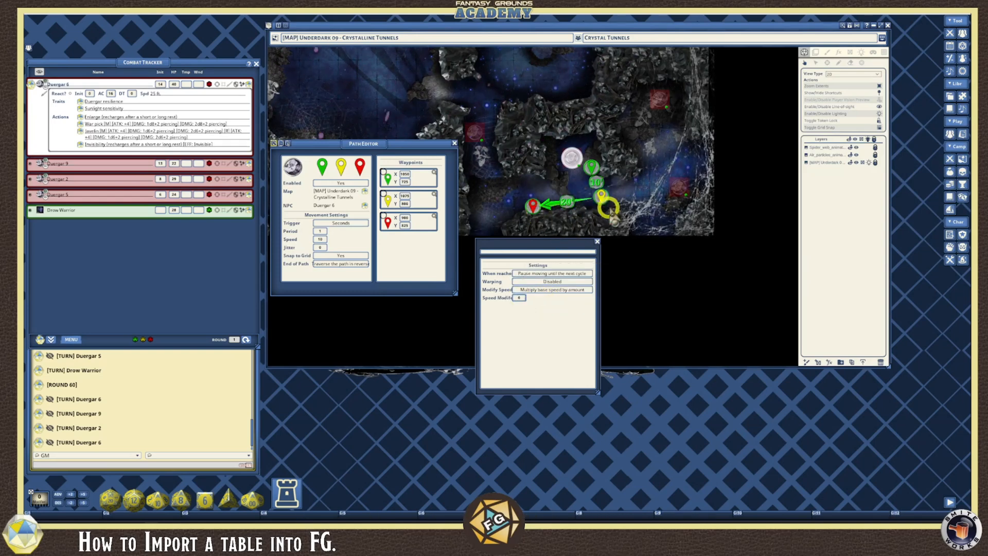
left_click(535, 208)
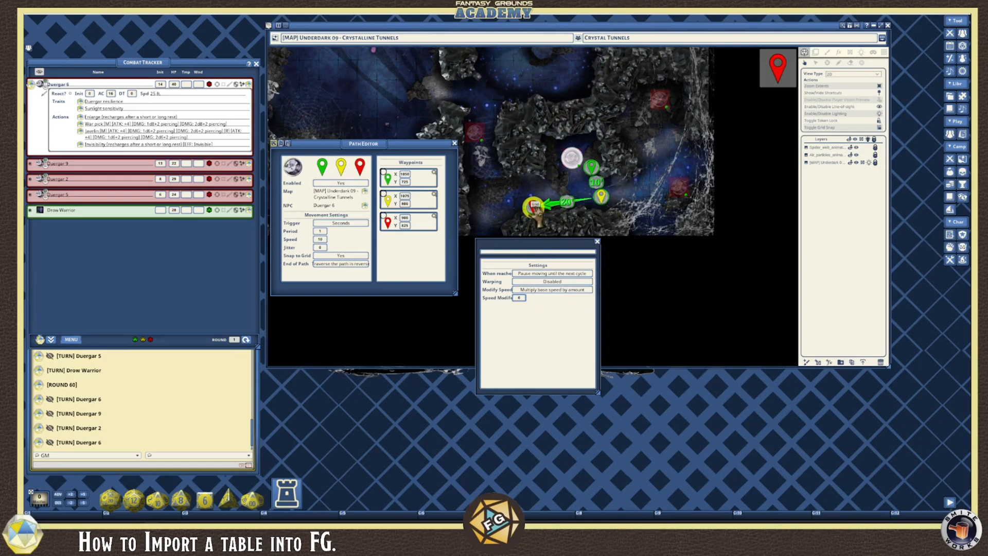
left_click(523, 300)
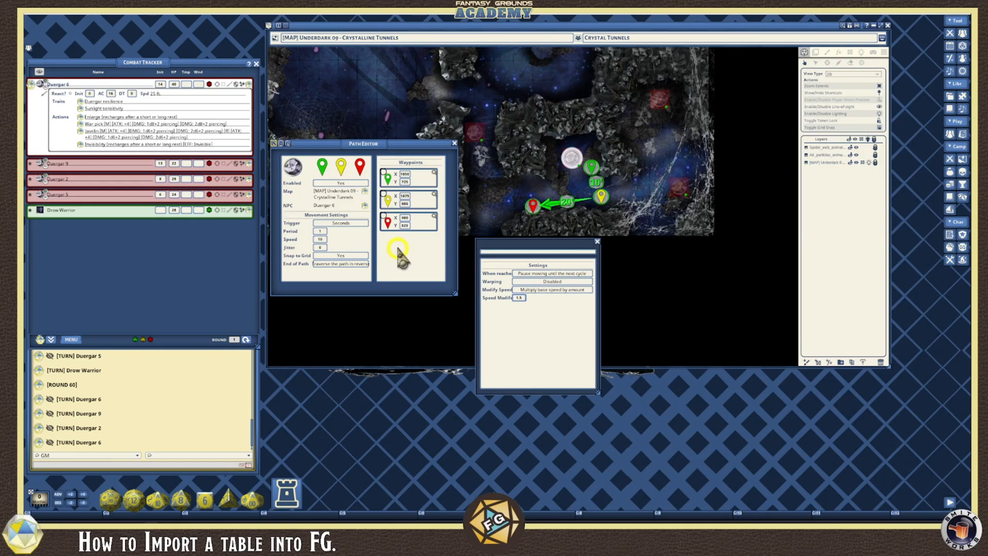
key("ctrl")
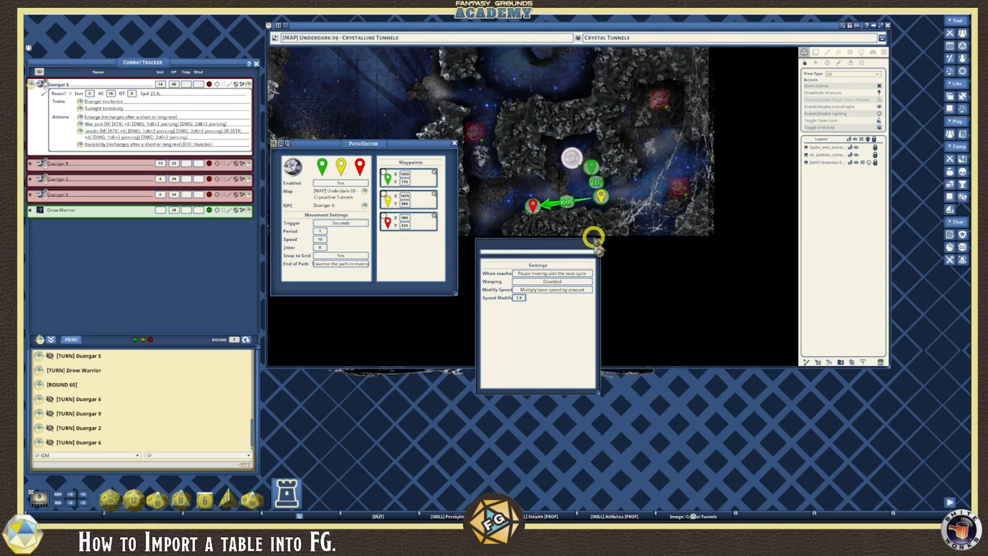
key("ctrl")
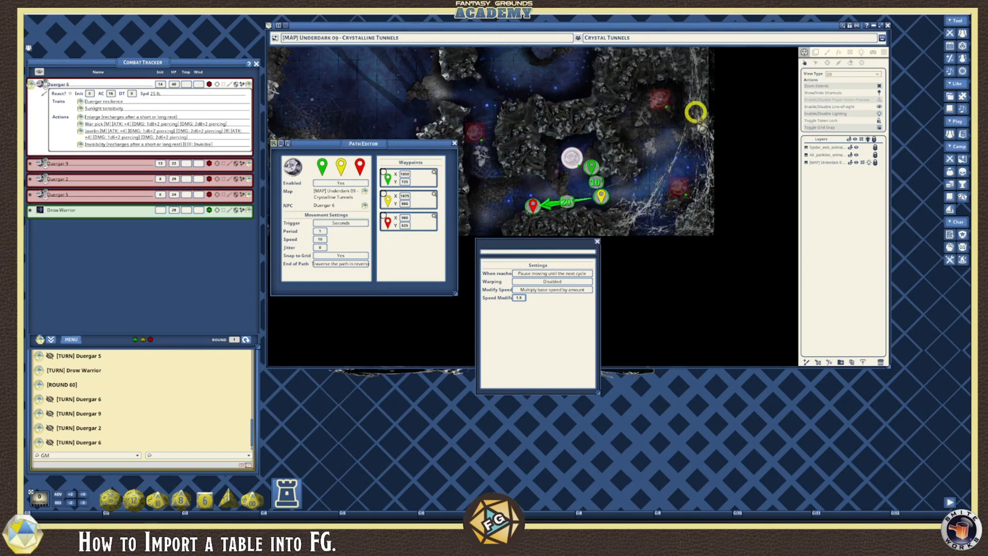
left_click(600, 240)
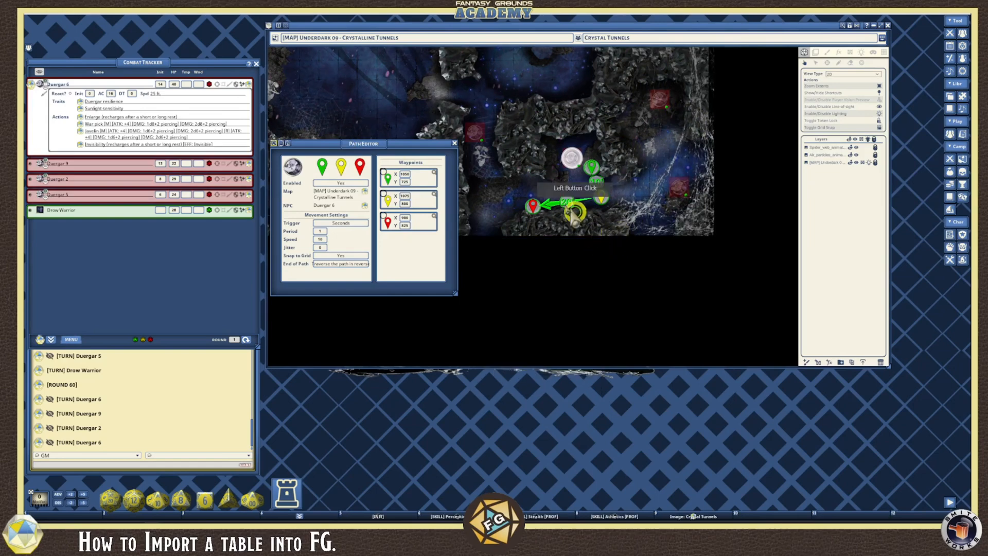
left_click(456, 142)
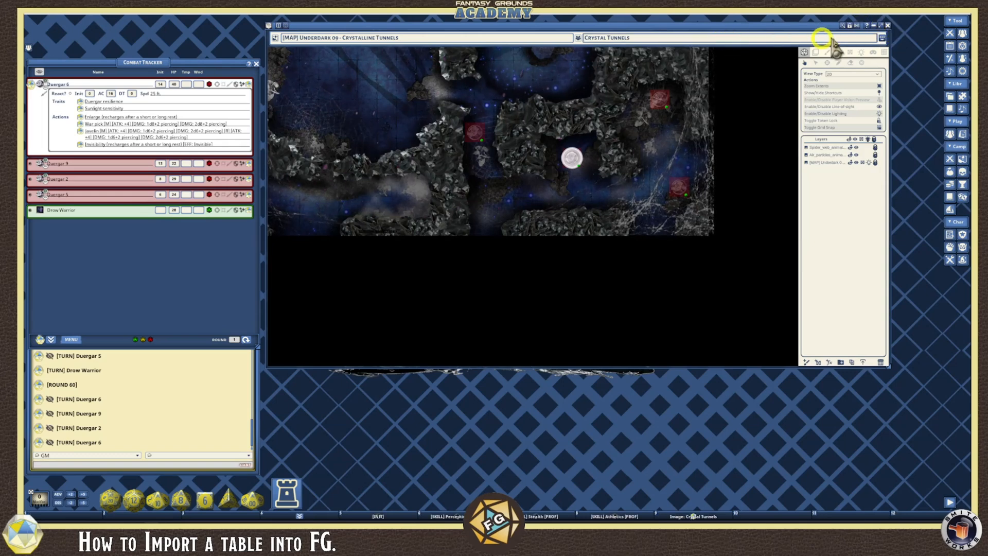
- Show the map's toolbar and open the Path Editor for the Duergar 2 token
left_click(882, 37)
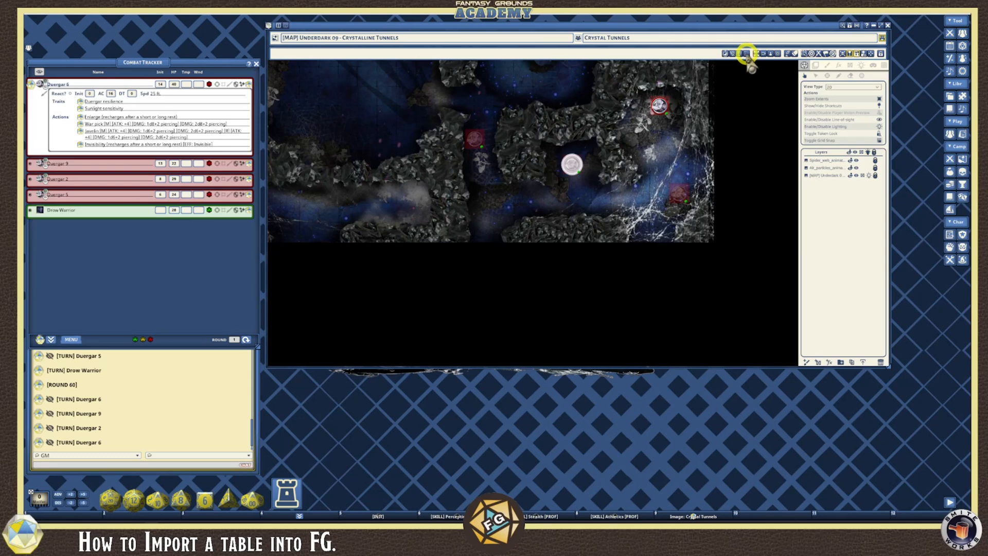
left_click(745, 53)
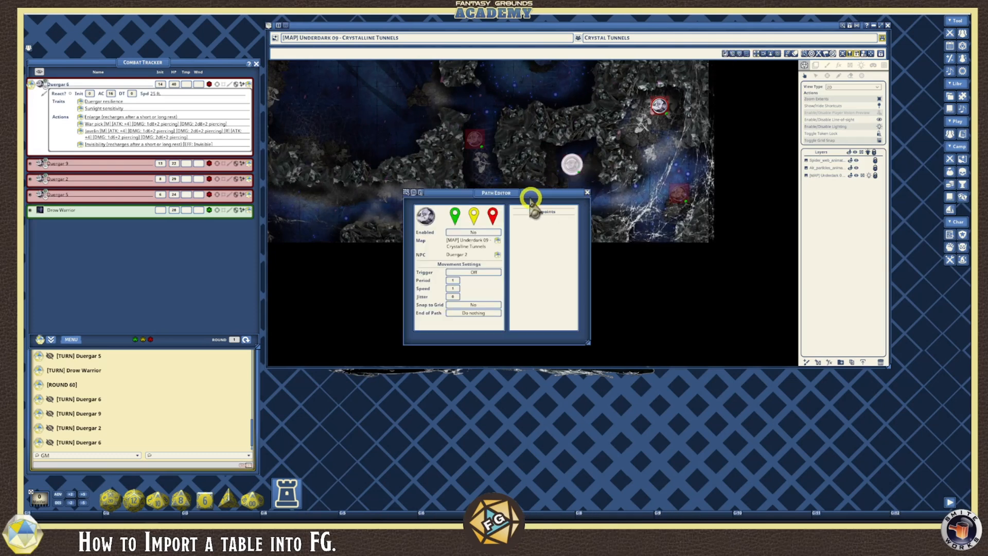
left_click_drag(535, 196, 403, 126)
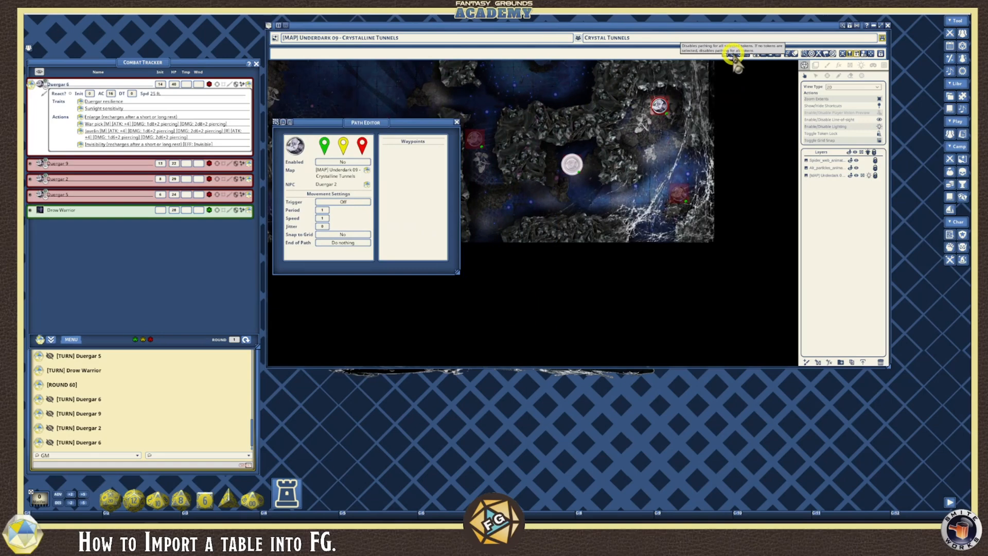
mouse_move(570, 161)
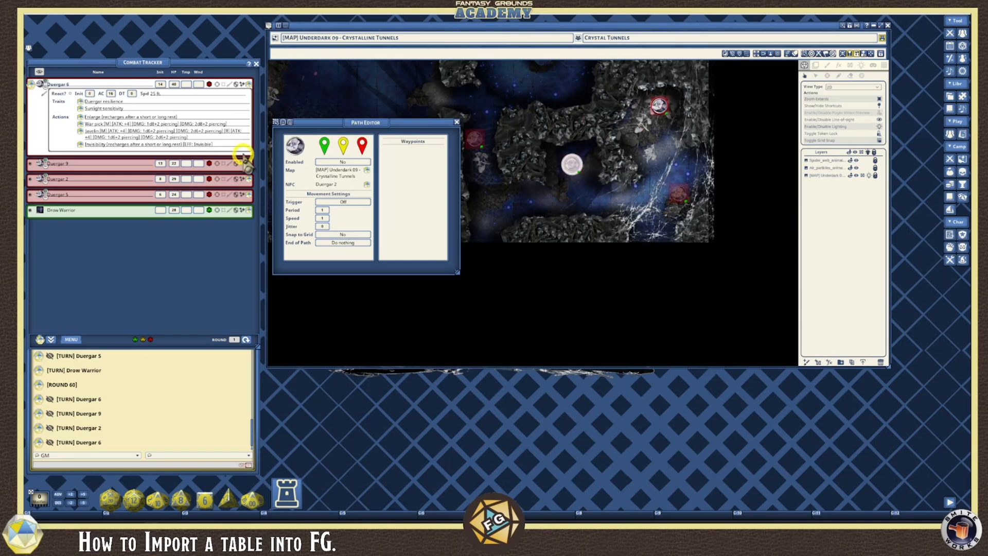
mouse_move(661, 107)
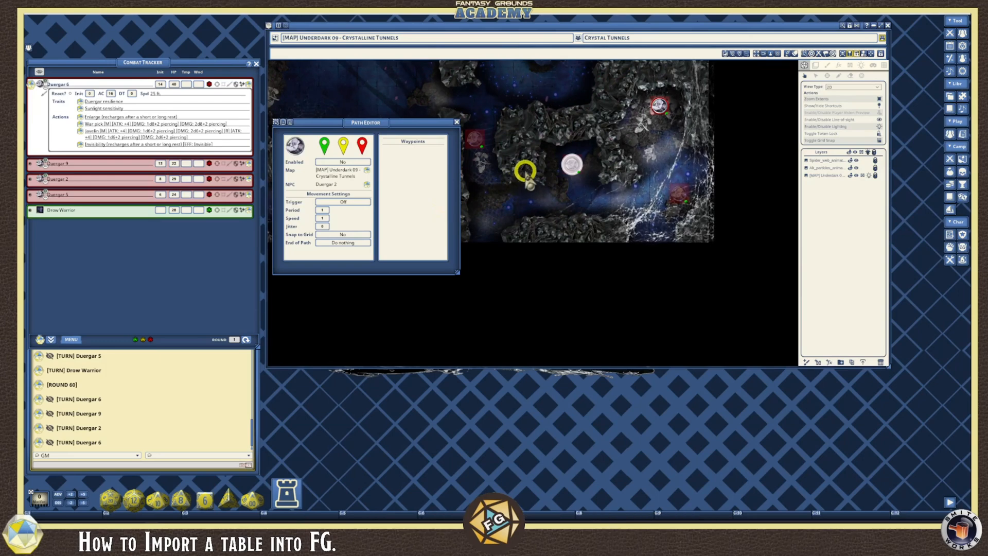
- Place a start waypoint at the Duergar 2 token and an end waypoint in the webbed tunnel below it
key("ctrl")
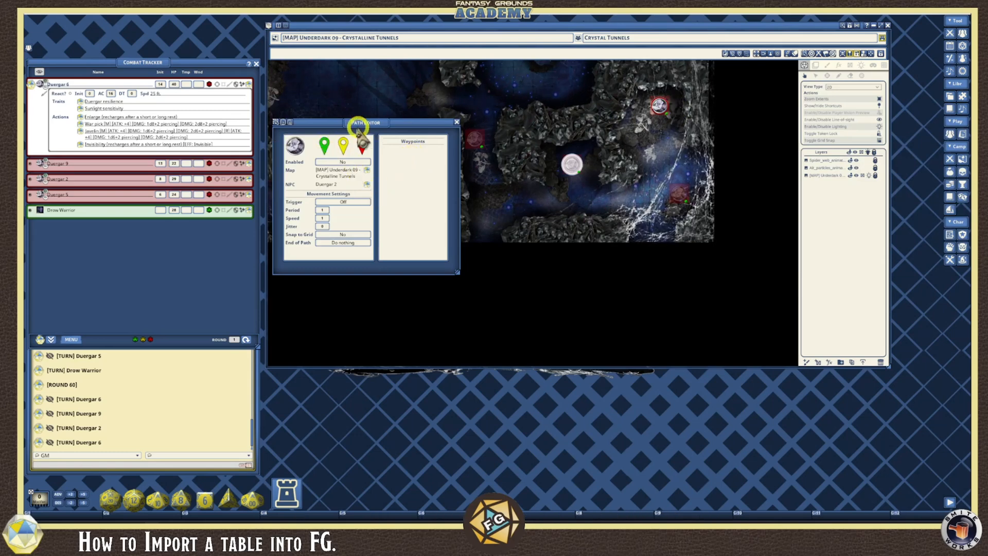
left_click_drag(324, 145, 662, 126)
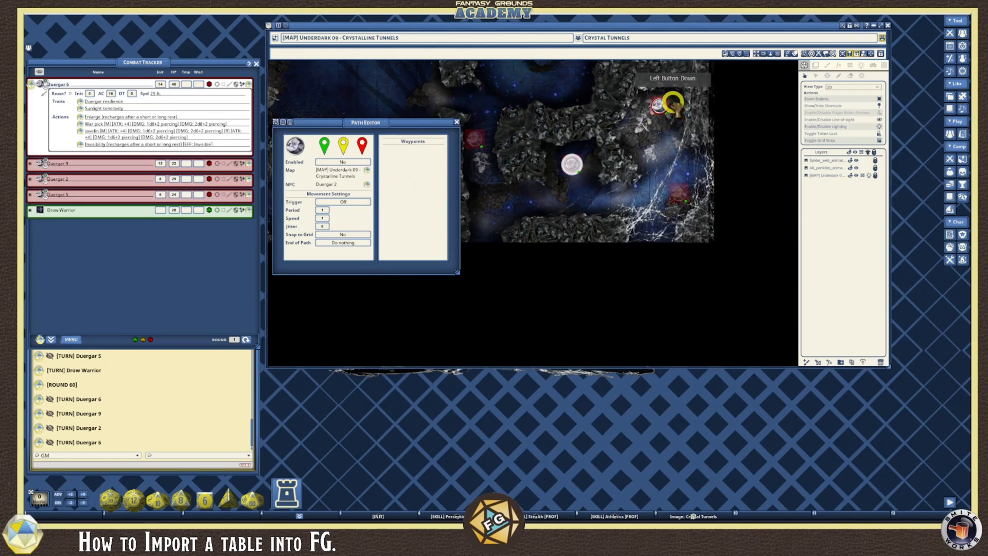
left_click_drag(674, 103, 673, 104)
left_click_drag(362, 146, 654, 228)
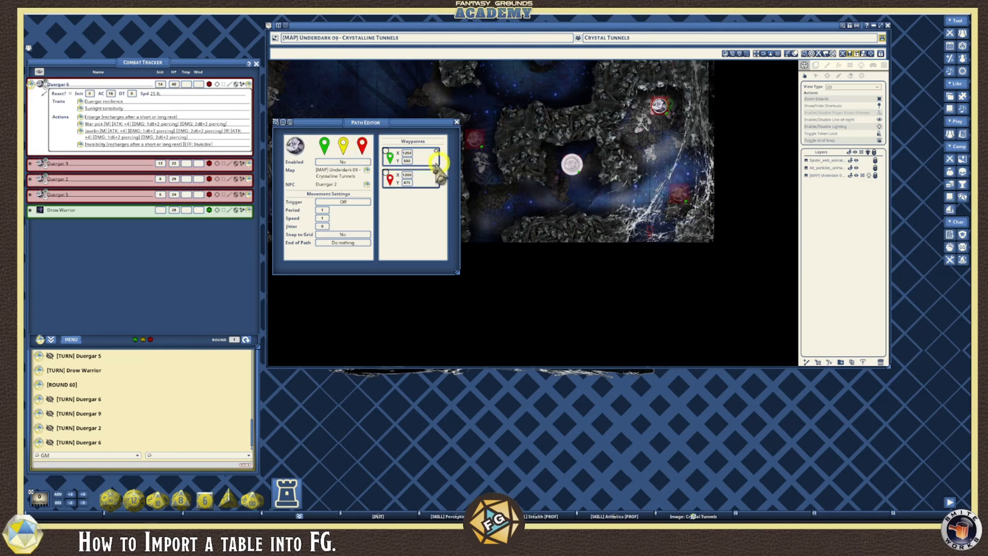
- Enable the Duergar 2 path with the On initiative trigger, a speed of 20 and a movement jitter
left_click(349, 163)
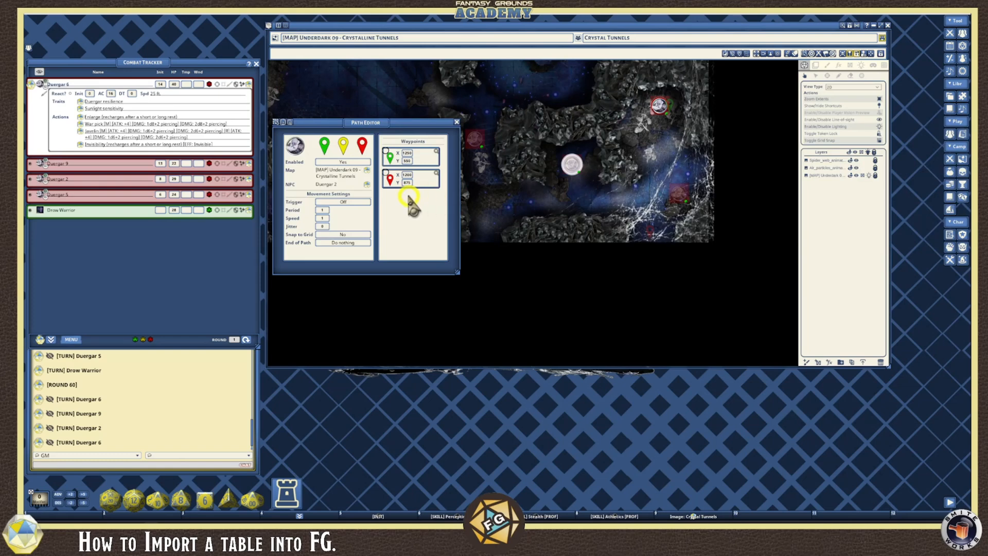
left_click(364, 202)
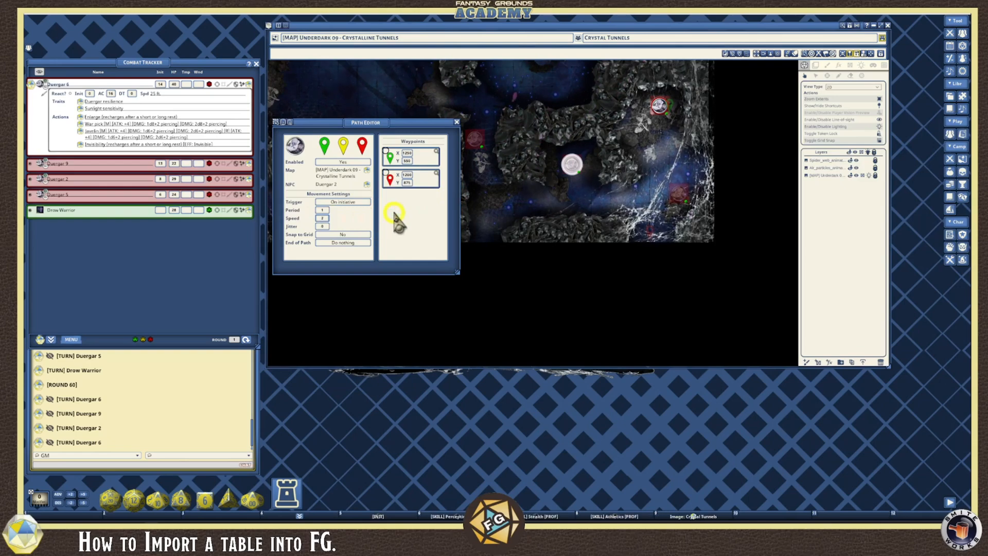
left_click(321, 218)
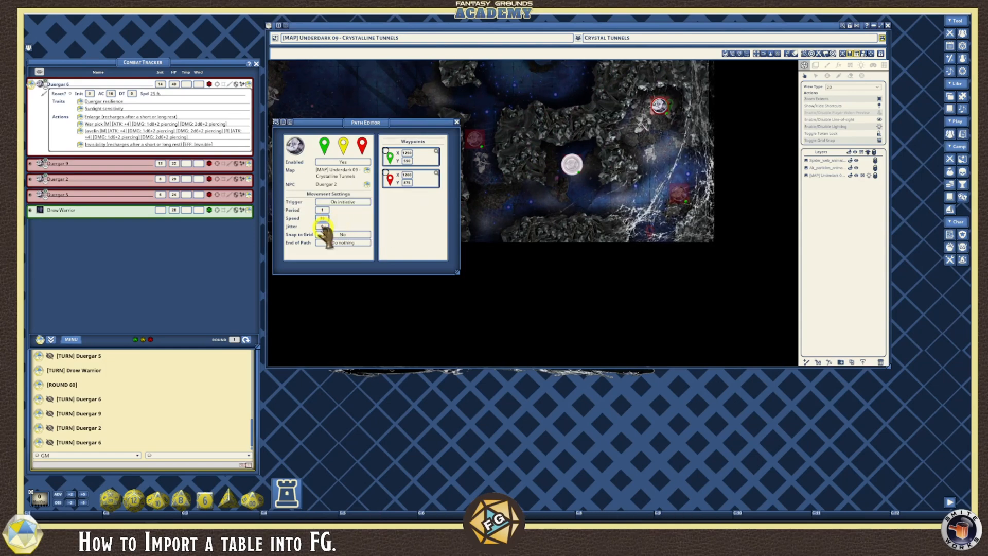
left_click(383, 233)
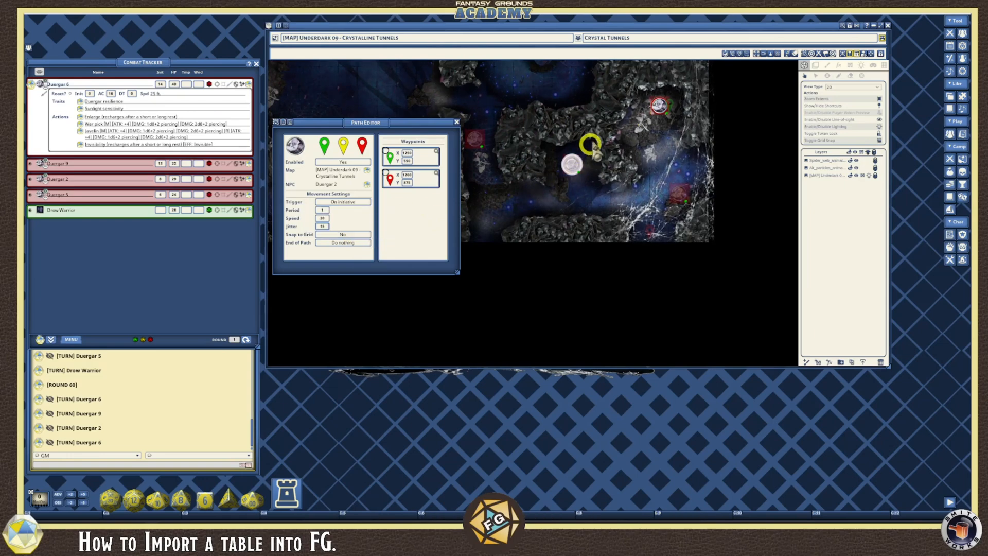
- Set the Duergar 2 path's End of Path behaviour to Travel to the start and move the Path Editor clear of the map
left_click(365, 243)
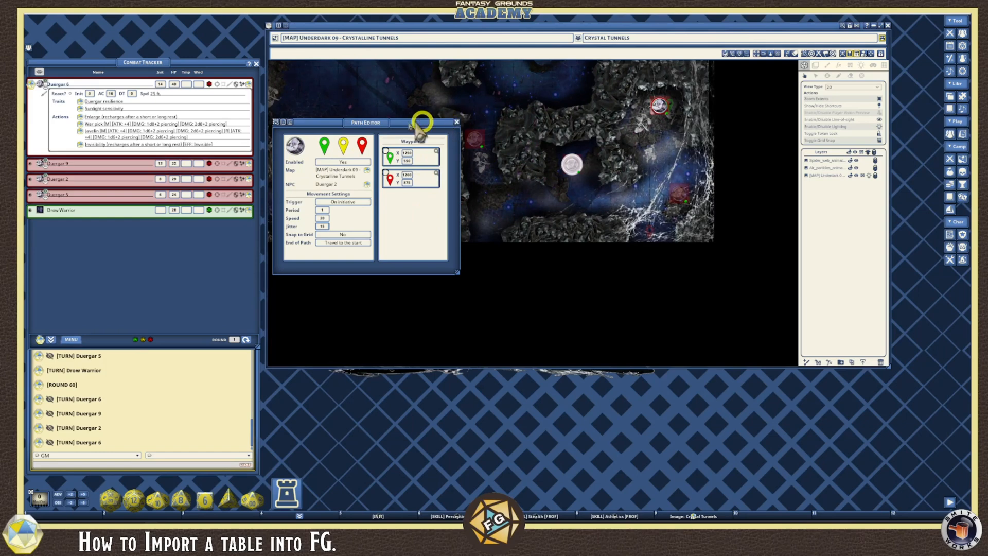
left_click_drag(373, 122, 501, 266)
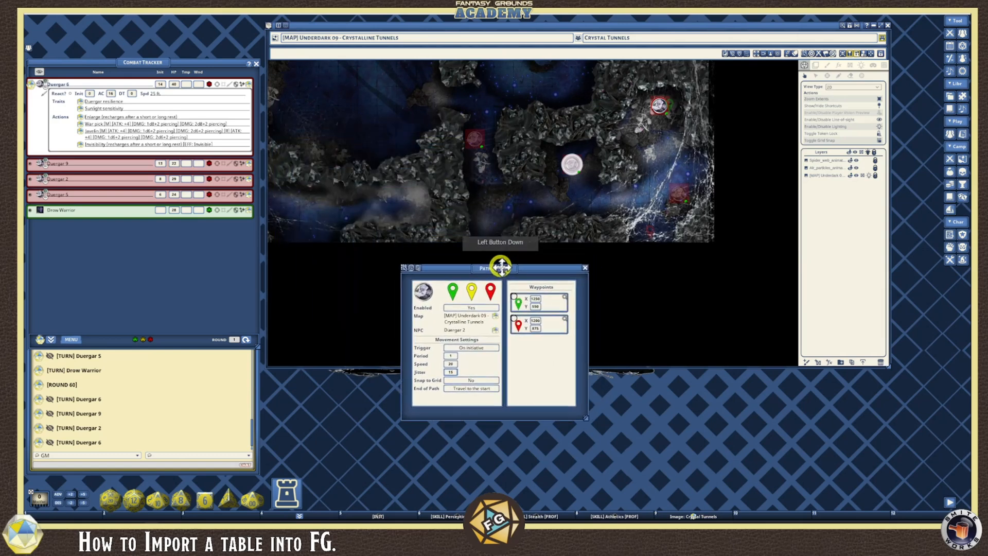
- Display the Duergar 2 path on the map for review, hide it again, and close the Path Editor
left_click(404, 269)
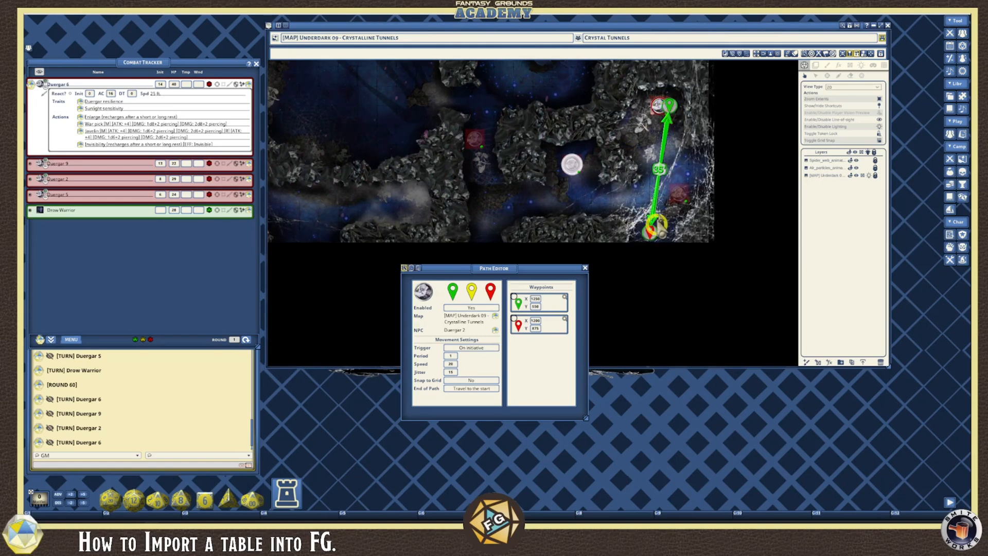
left_click(404, 268)
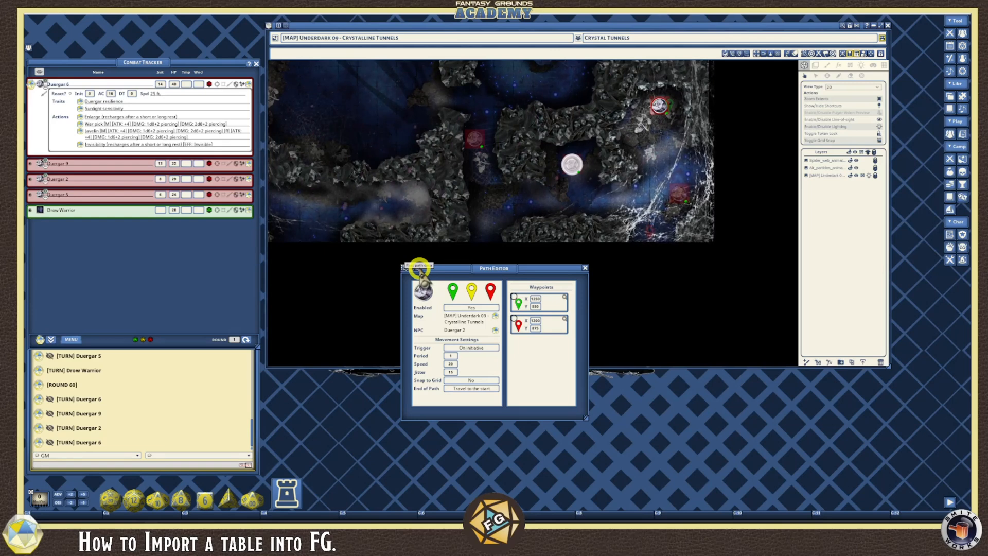
key("ctrl")
key("ctrl")
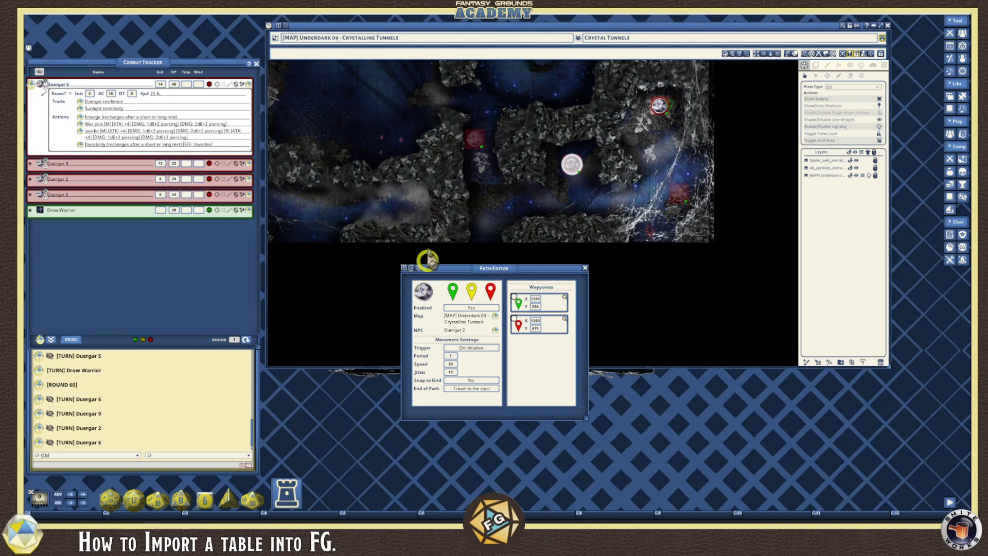
left_click(585, 268)
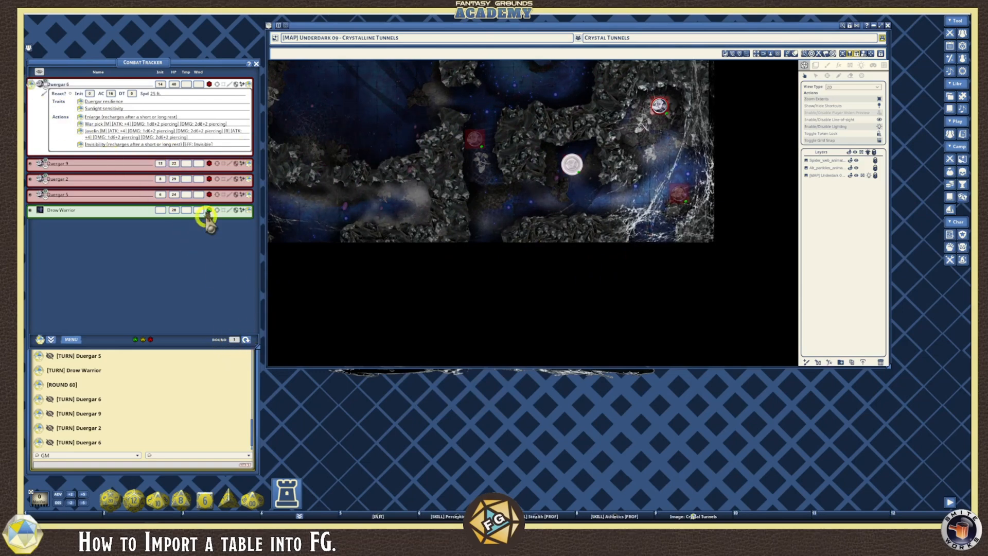
scroll(420, 146, "down", 2)
scroll(413, 147, "down", 1)
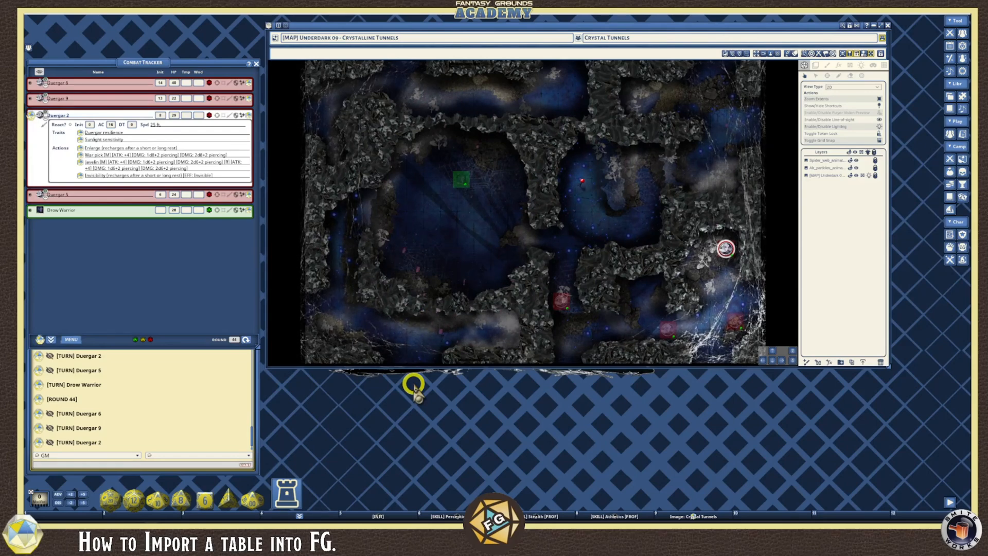
key("ctrl")
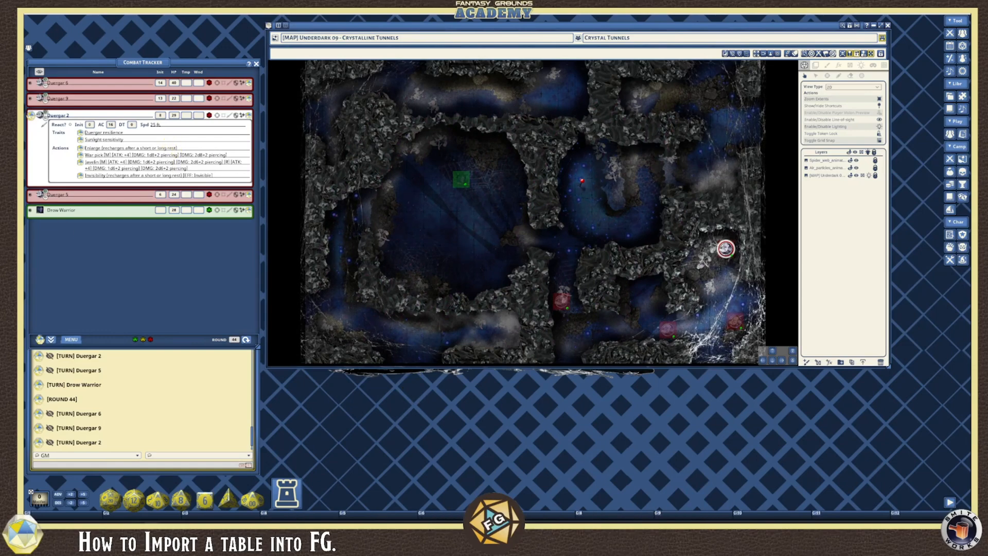